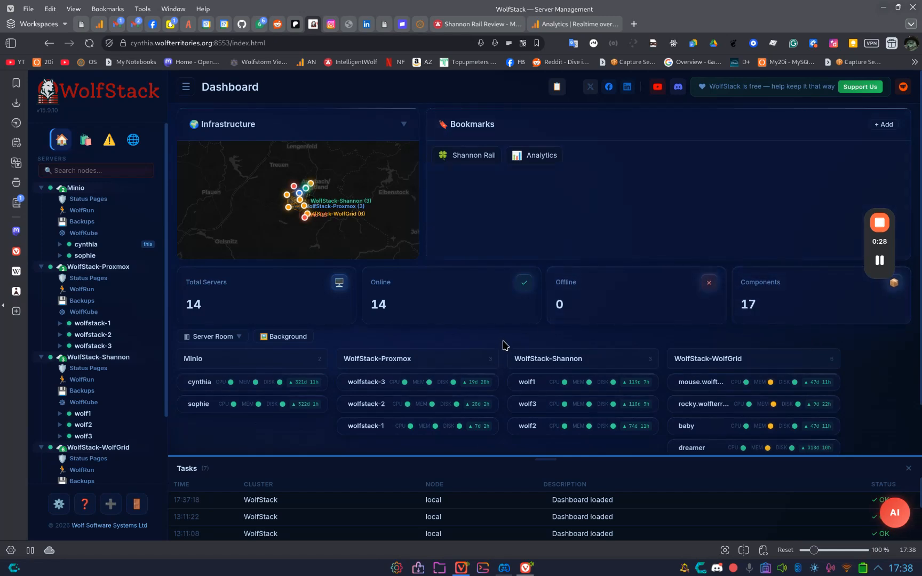
{"action": "scroll", "coordinate": [503, 349], "scroll_direction": "down", "scroll_amount": 1}
{"action": "scroll", "coordinate": [512, 373], "scroll_direction": "up", "scroll_amount": 1}
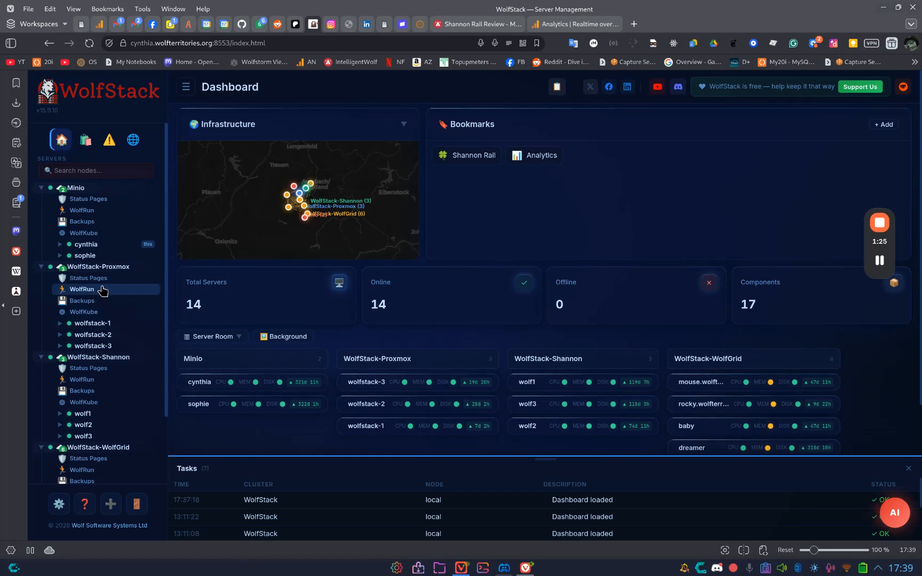
- Start creating an LXC container on node cynthia, filtering templates for debian and choosing the debian trixie amd64 server template
{"action": "left_click", "coordinate": [116, 245]}
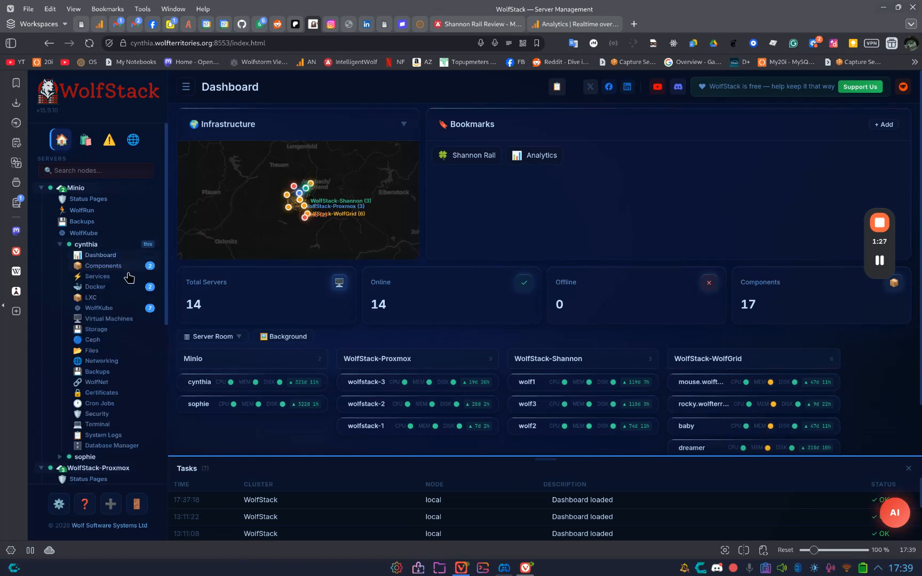
{"action": "left_click", "coordinate": [115, 297]}
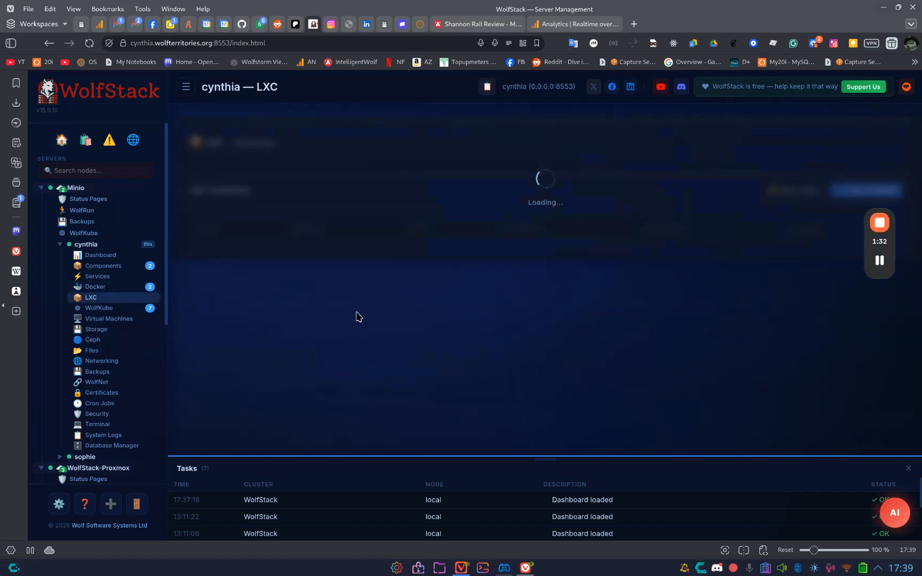
{"action": "scroll", "coordinate": [125, 302], "scroll_direction": "down", "scroll_amount": 2}
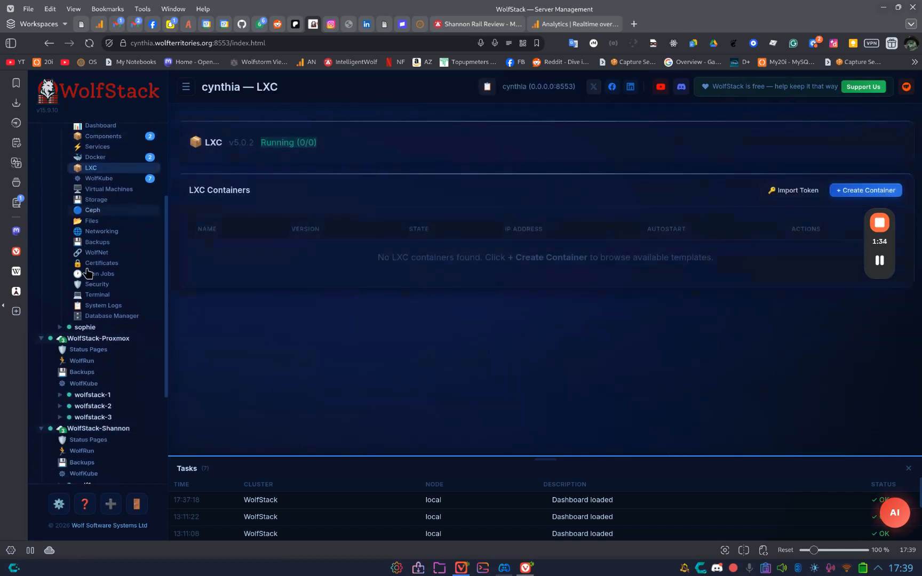
{"action": "left_click", "coordinate": [843, 191]}
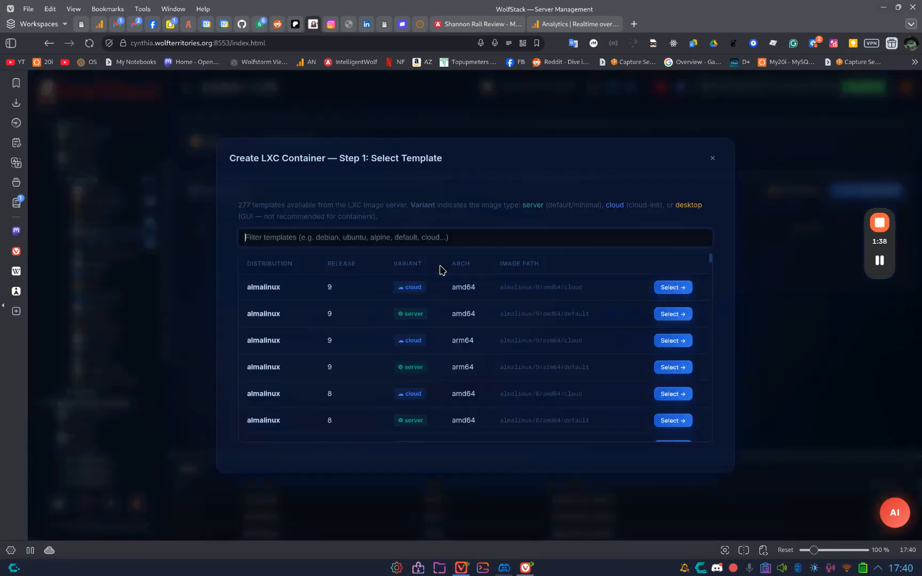
{"action": "left_click", "coordinate": [464, 239]}
{"action": "type", "text": "debian"}
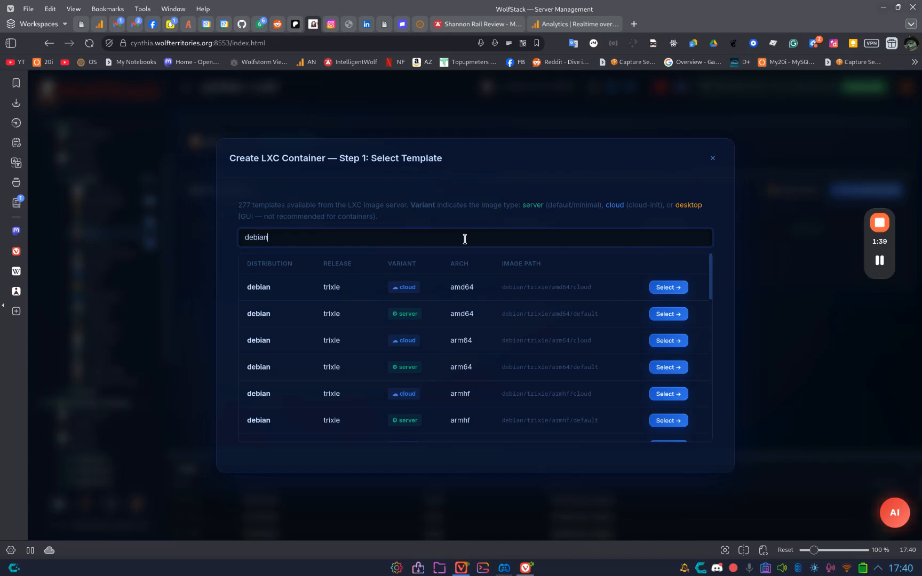
{"action": "left_click", "coordinate": [652, 316]}
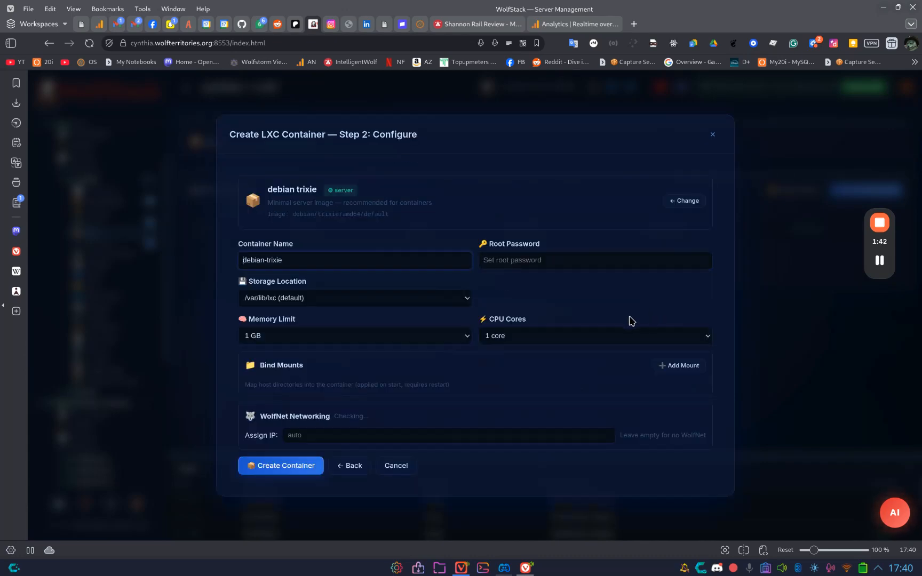
- Enter the root password for the container, keep WolfNet IP 10.10.10.102 and the other default settings, and create debian-trixie
{"action": "type", "text": "a"}
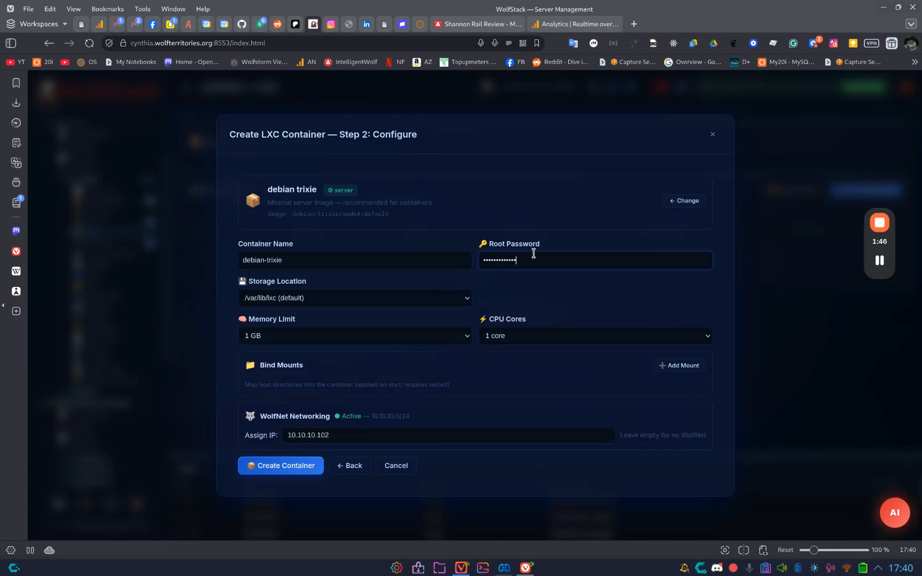
{"action": "left_click", "coordinate": [356, 438]}
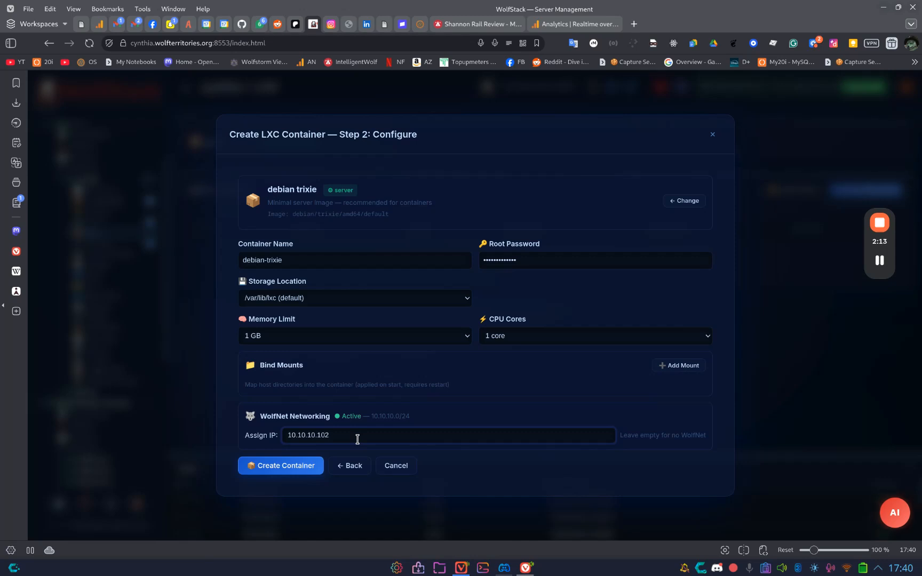
{"action": "left_click", "coordinate": [322, 465]}
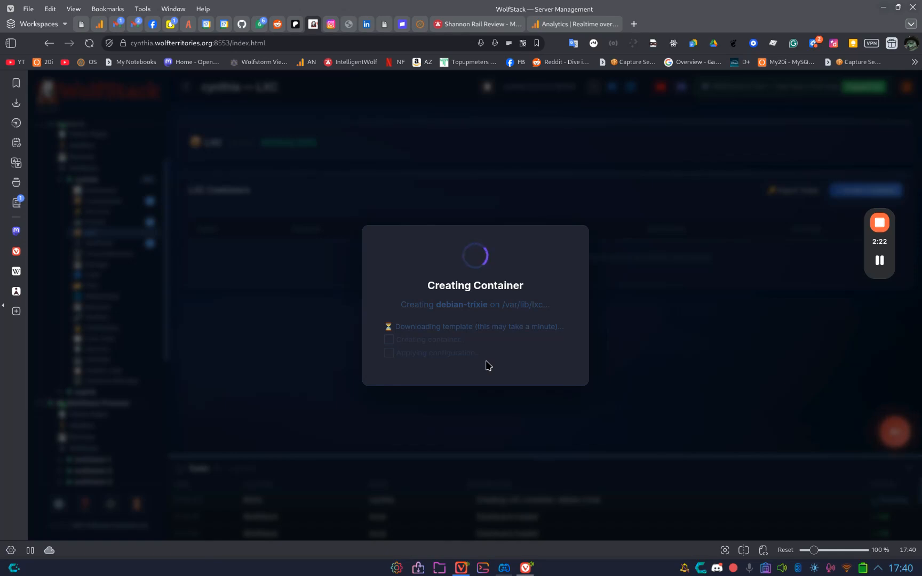
{"action": "left_click", "coordinate": [469, 412]}
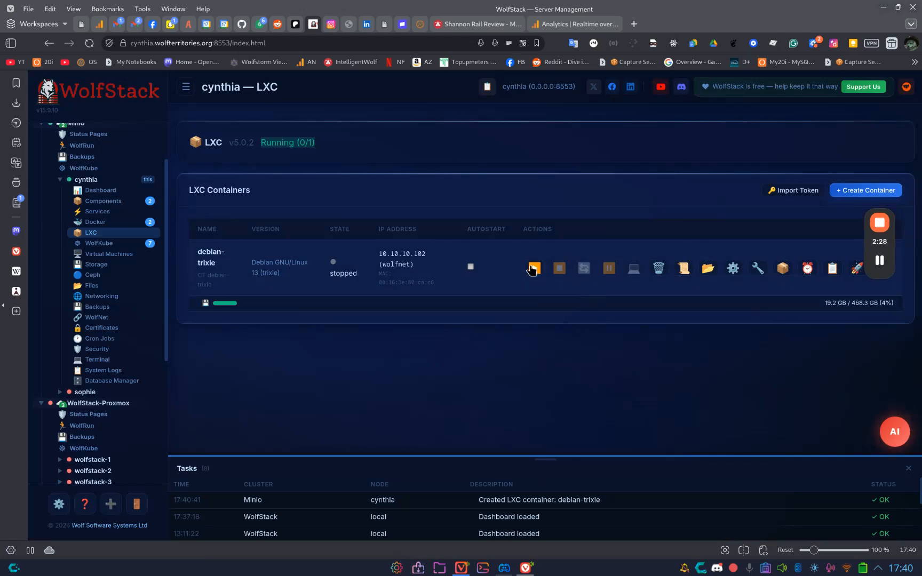
- Start the debian-trixie container on cynthia, then open its console to check the connection and close it
{"action": "left_click", "coordinate": [532, 270]}
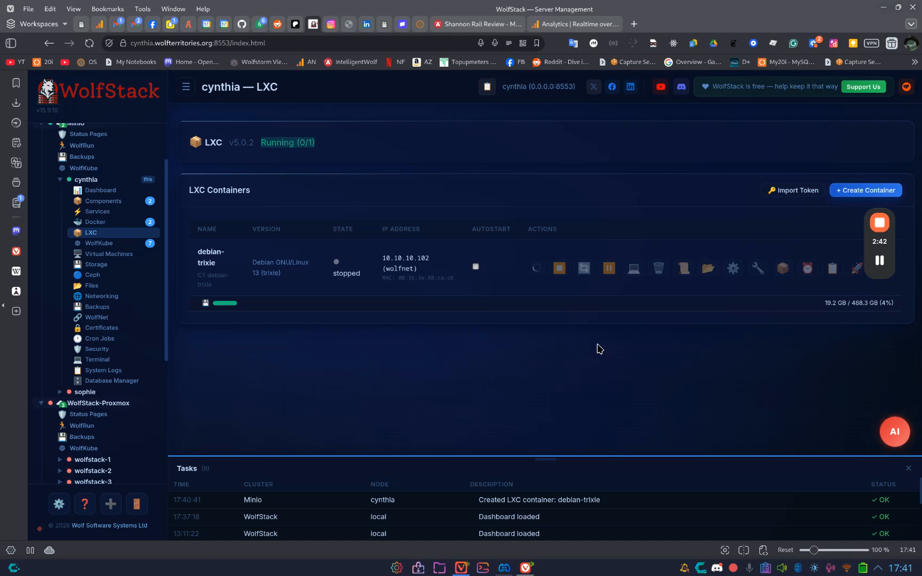
{"action": "mouse_move", "coordinate": [504, 569]}
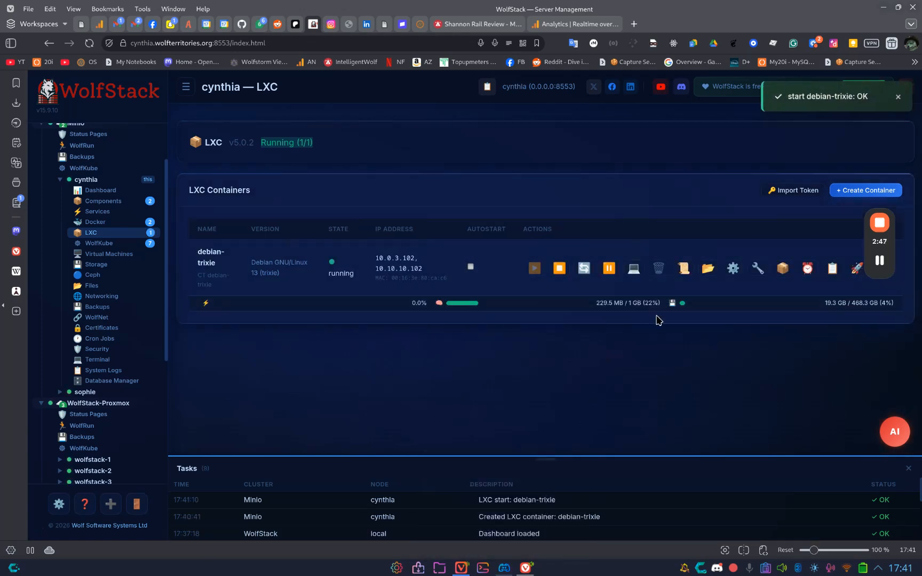
{"action": "left_click", "coordinate": [634, 275]}
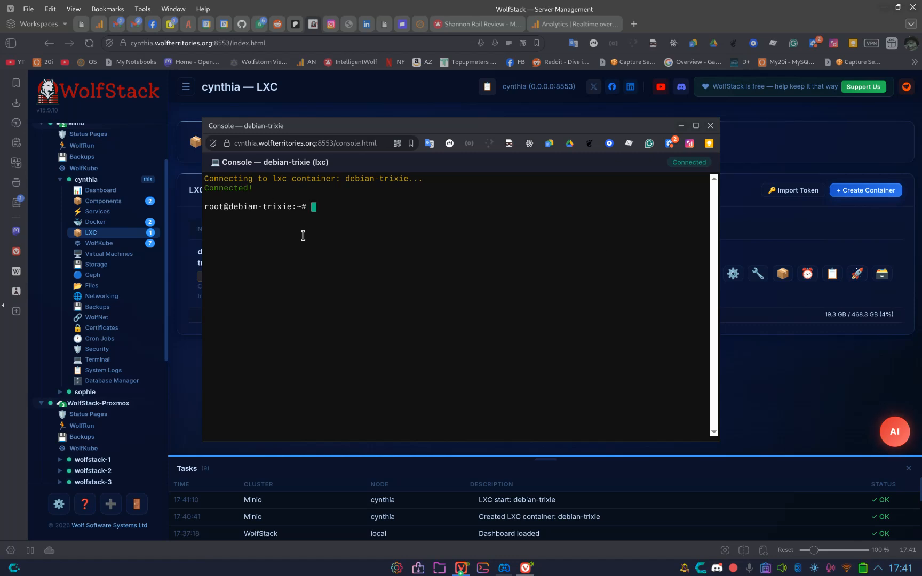
{"action": "left_click", "coordinate": [710, 126]}
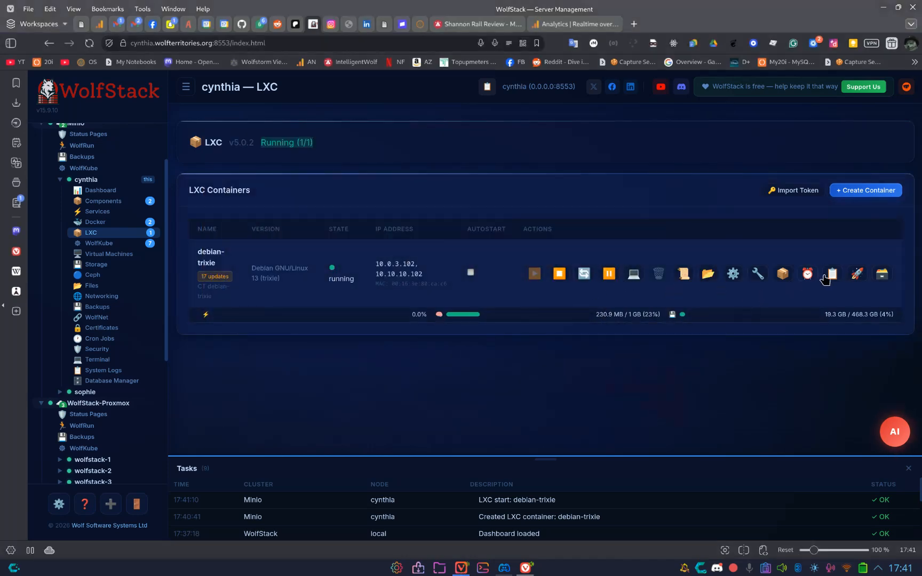
- Browse the Gaming category of the App Store, then return to cynthia's LXC containers
{"action": "scroll", "coordinate": [101, 240], "scroll_direction": "up", "scroll_amount": 2}
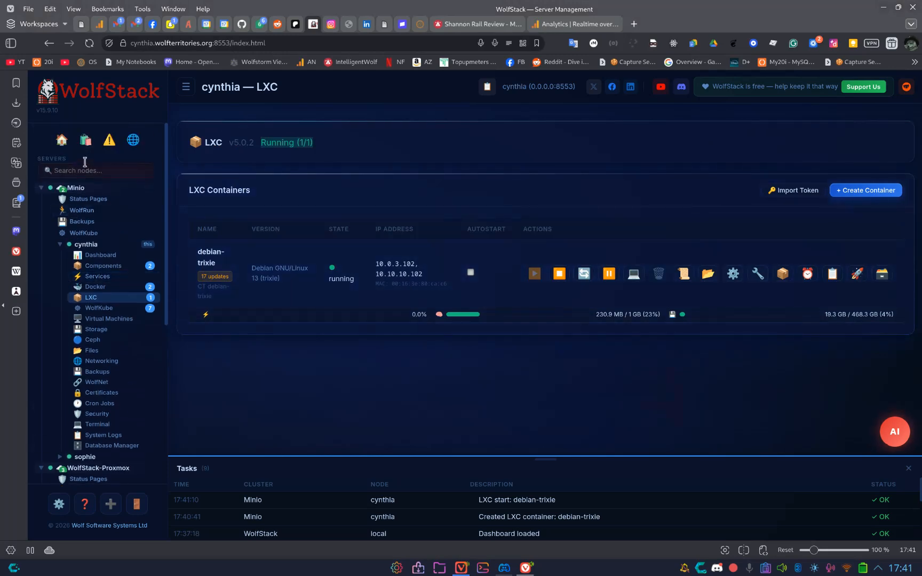
{"action": "left_click", "coordinate": [85, 141]}
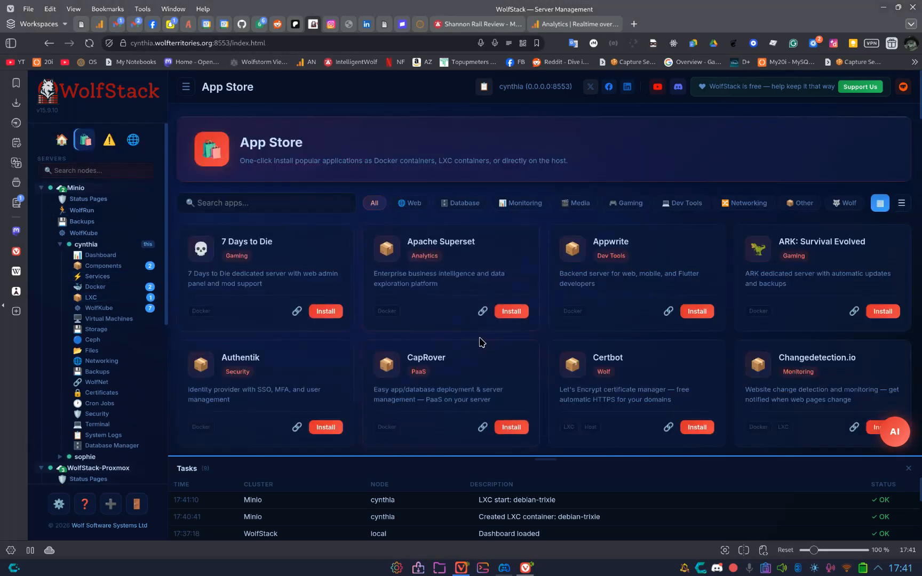
{"action": "left_click", "coordinate": [623, 205]}
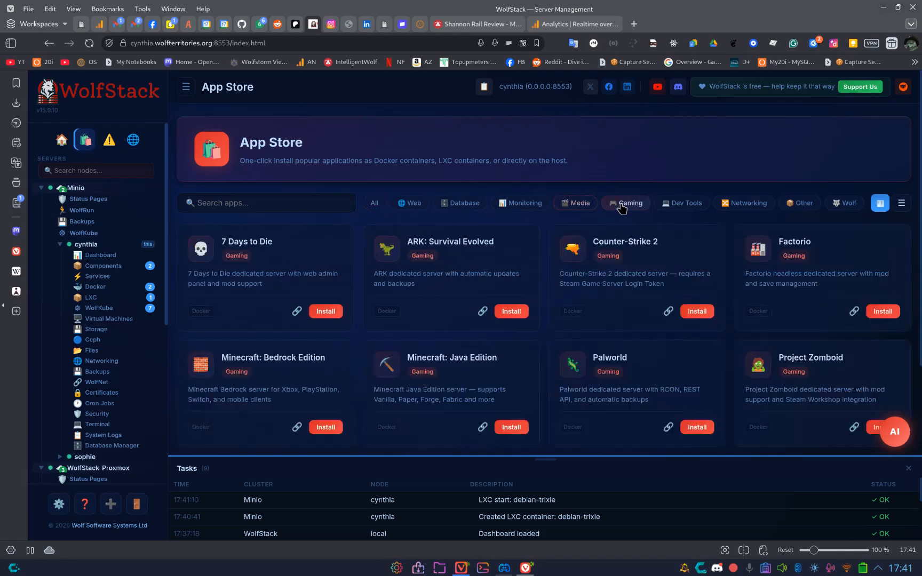
{"action": "scroll", "coordinate": [403, 277], "scroll_direction": "down", "scroll_amount": 2}
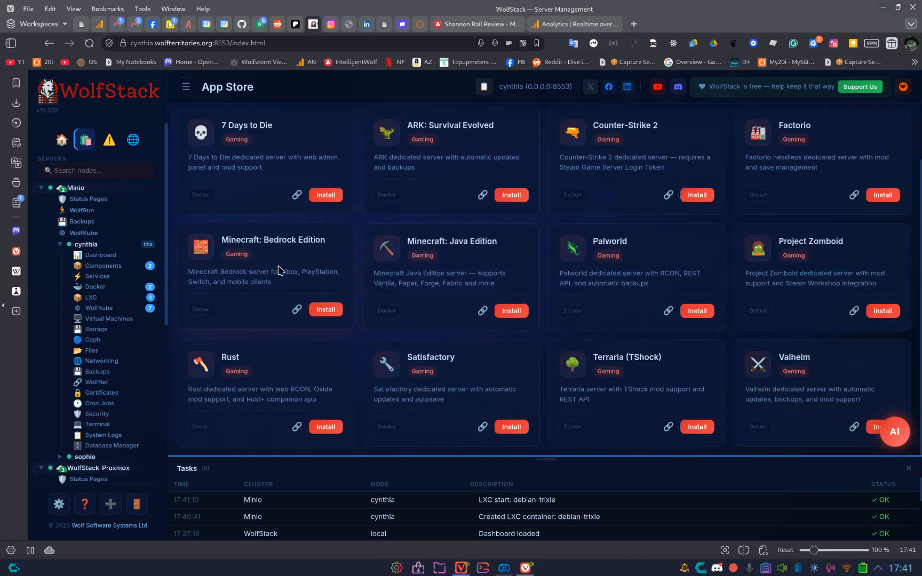
{"action": "scroll", "coordinate": [320, 270], "scroll_direction": "up", "scroll_amount": 2}
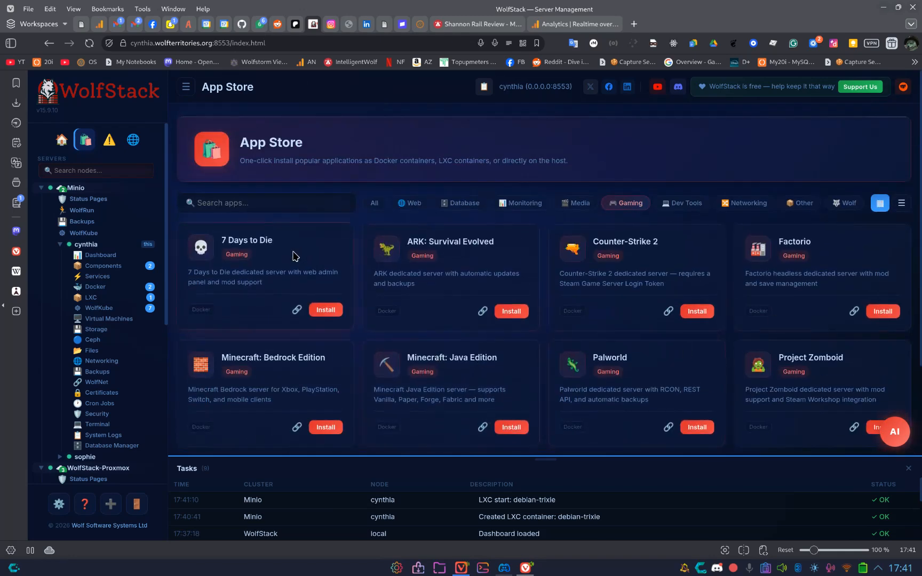
{"action": "left_click", "coordinate": [97, 296]}
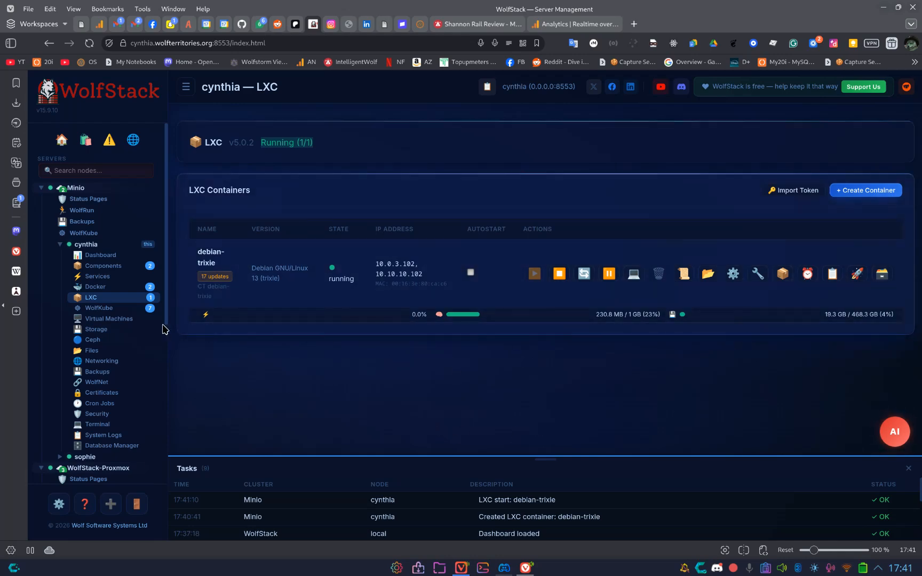
- Generate an import transfer token for LXC containers on wolfstack-2 in the WolfStack-Proxmox cluster and copy it
{"action": "scroll", "coordinate": [155, 319], "scroll_direction": "down", "scroll_amount": 6}
{"action": "scroll", "coordinate": [118, 268], "scroll_direction": "up", "scroll_amount": 5}
{"action": "scroll", "coordinate": [112, 259], "scroll_direction": "down", "scroll_amount": 4}
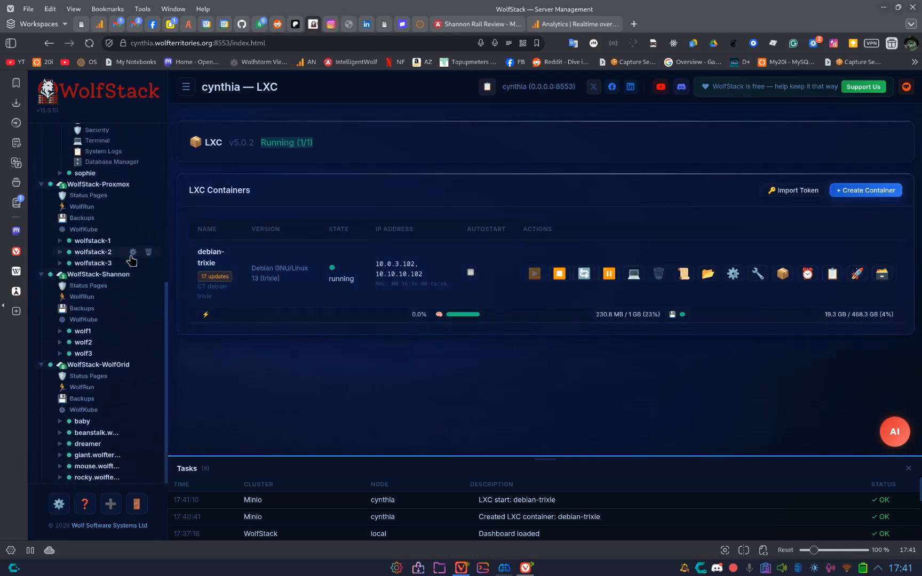
{"action": "left_click", "coordinate": [97, 254]}
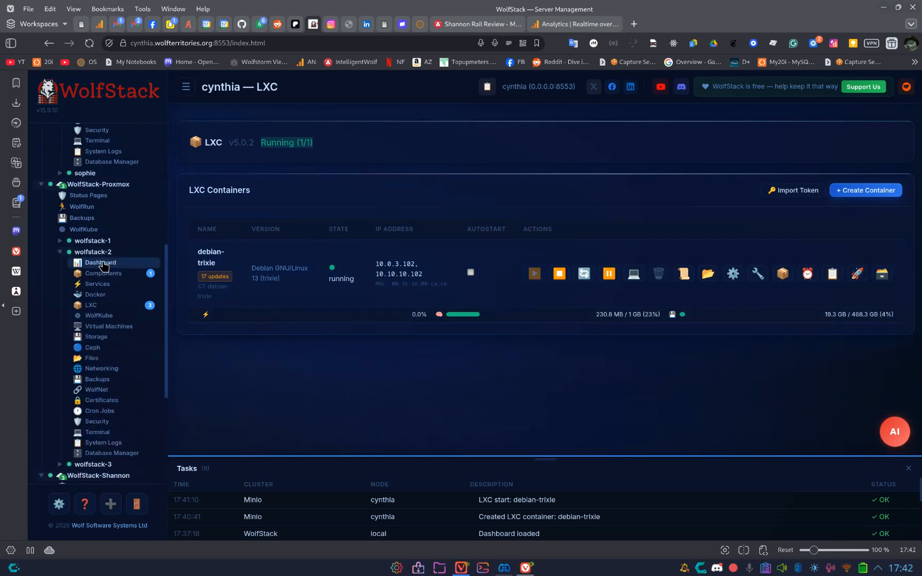
{"action": "left_click", "coordinate": [120, 305]}
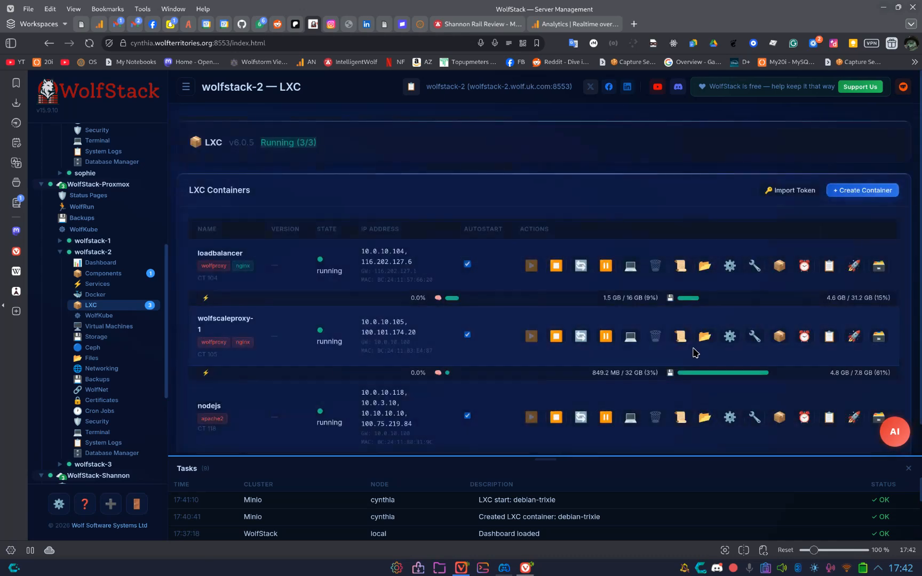
{"action": "left_click", "coordinate": [780, 192]}
{"action": "left_click", "coordinate": [522, 357]}
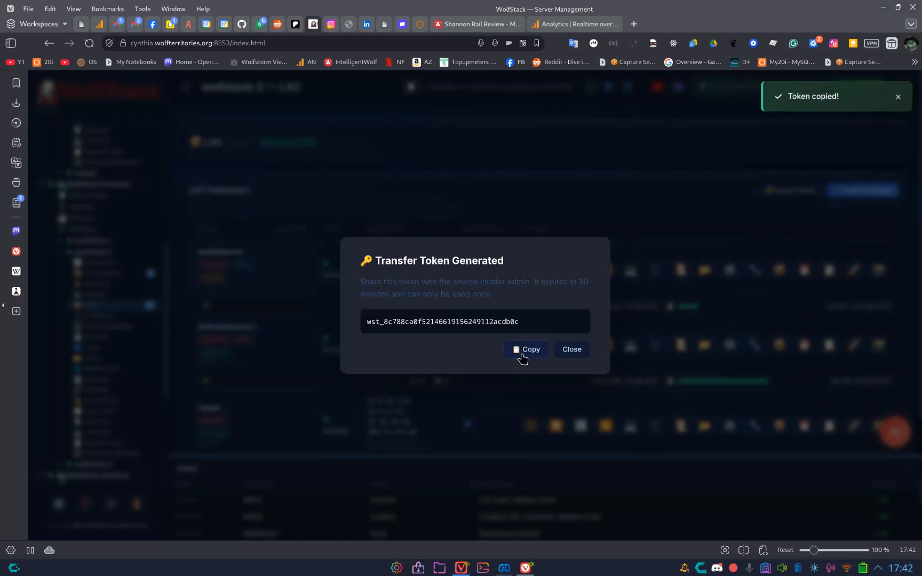
{"action": "left_click", "coordinate": [572, 351]}
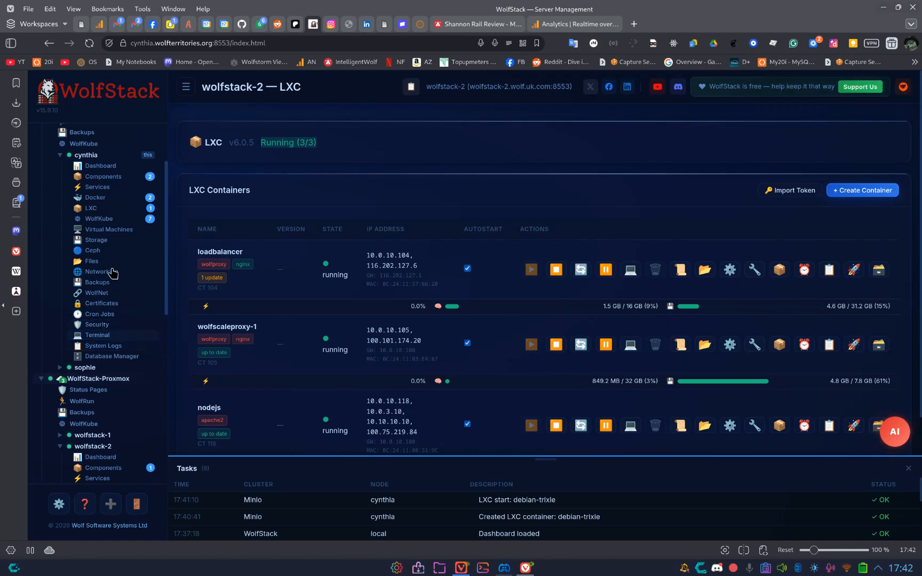
{"action": "left_click", "coordinate": [112, 209]}
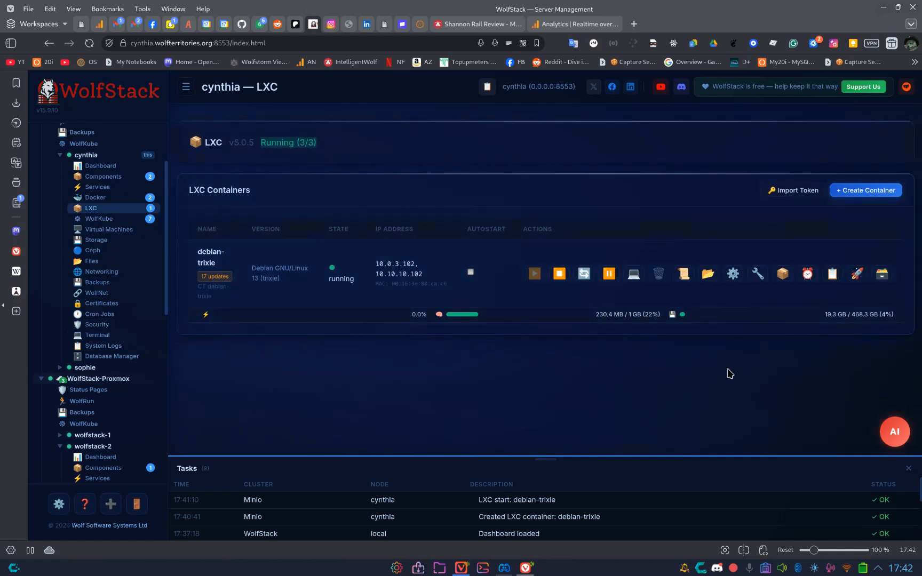
{"action": "left_click", "coordinate": [855, 275]}
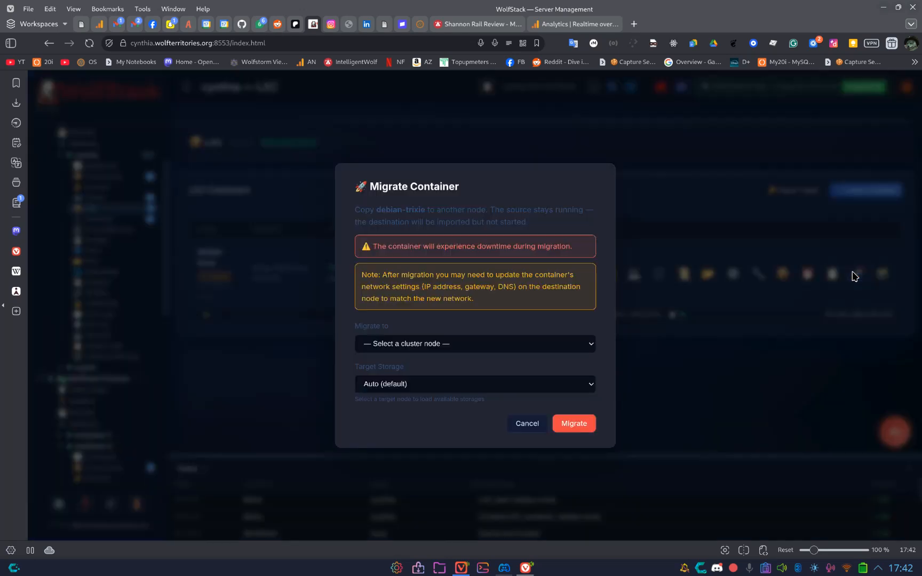
{"action": "left_click", "coordinate": [555, 345]}
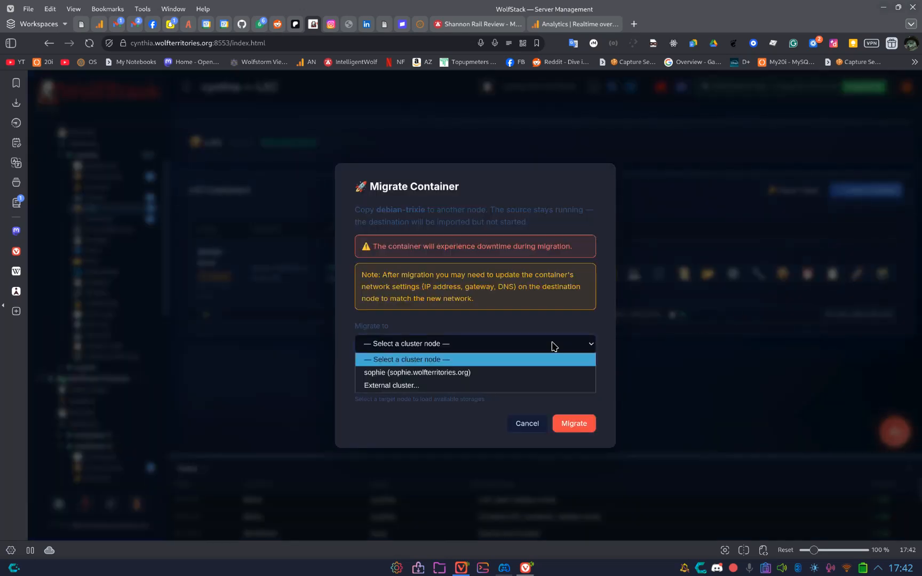
{"action": "left_click", "coordinate": [532, 384]}
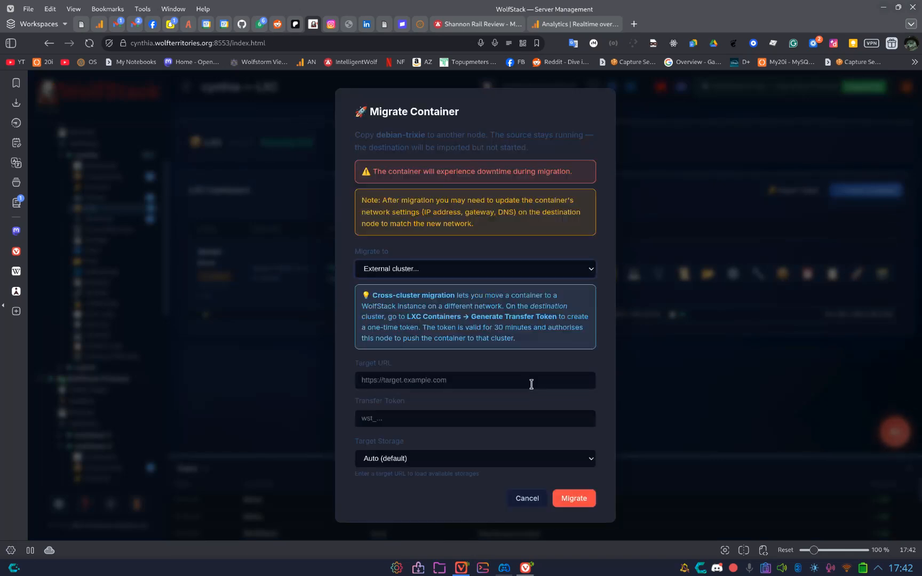
{"action": "key", "text": "ctrl+v"}
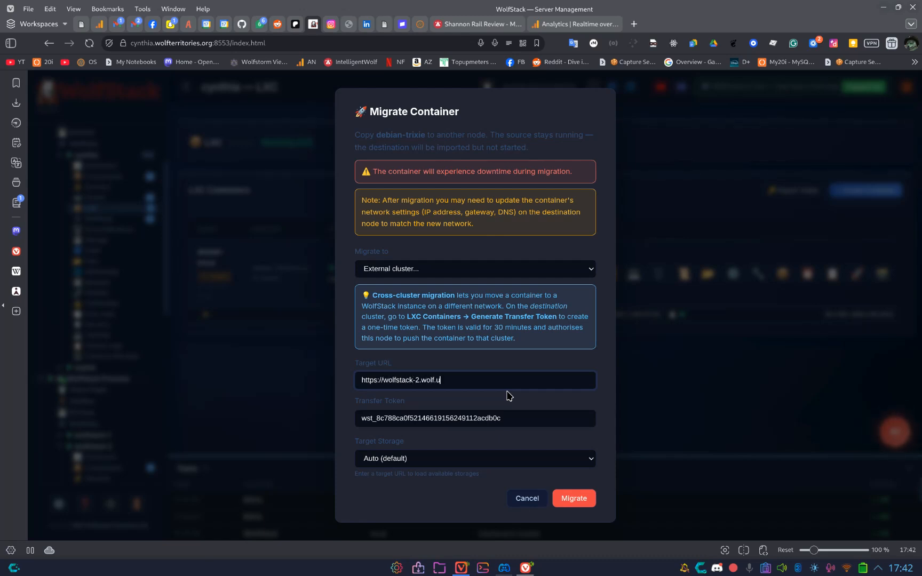
- Choose wolfpool as the target storage and run the migration of debian-trixie
{"action": "left_click", "coordinate": [442, 464]}
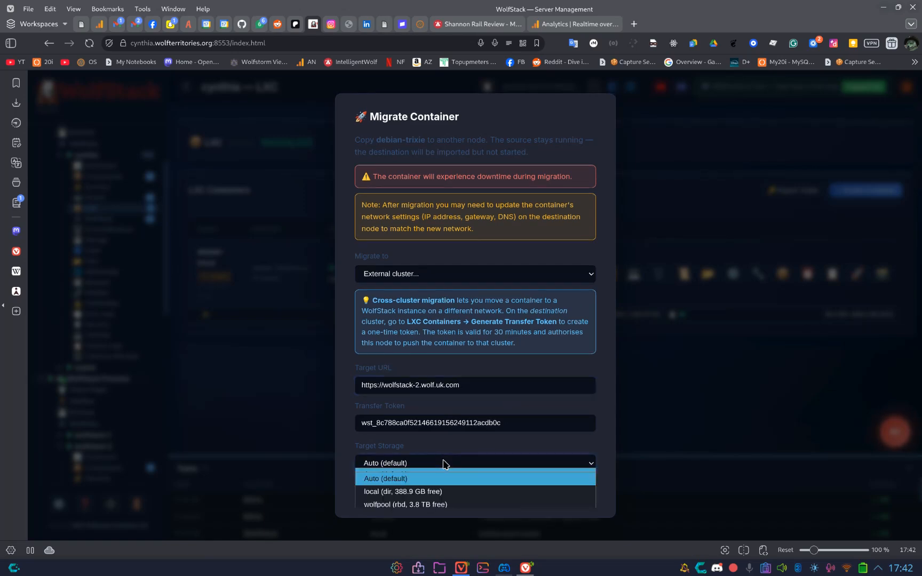
{"action": "left_click", "coordinate": [446, 504]}
{"action": "left_click", "coordinate": [574, 494]}
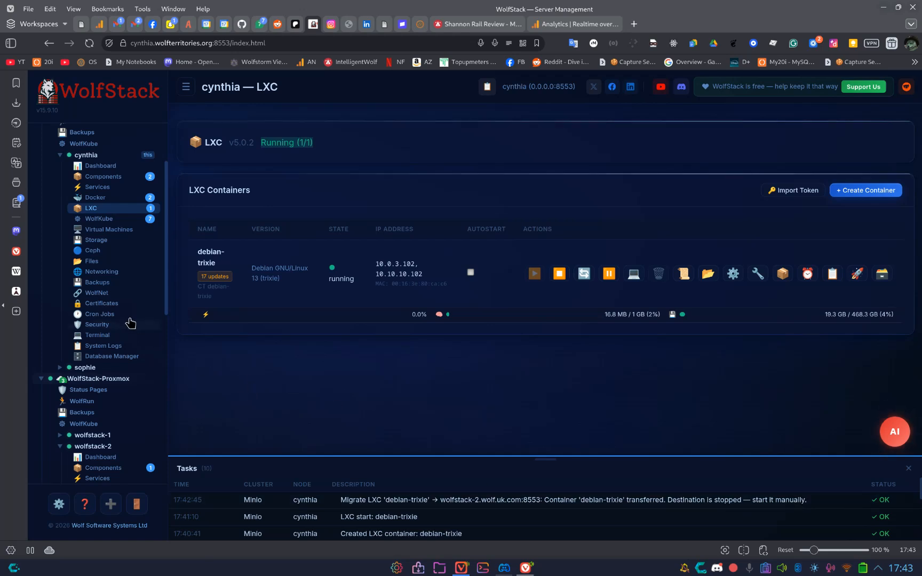
- Check the LXC container list of wolfstack-2 for the migrated debian-trixie container
{"action": "scroll", "coordinate": [123, 318], "scroll_direction": "down", "scroll_amount": 5}
{"action": "left_click", "coordinate": [111, 242]}
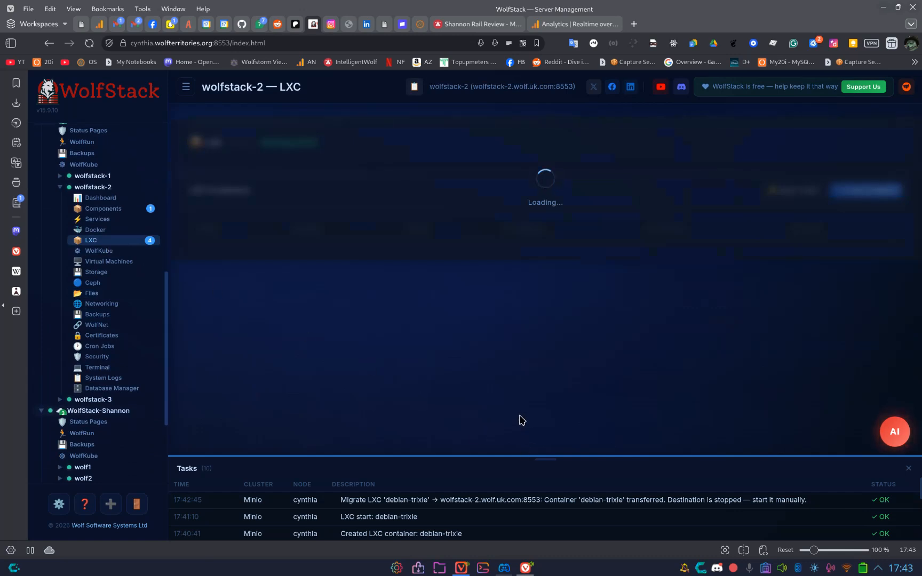
{"action": "scroll", "coordinate": [524, 408], "scroll_direction": "down", "scroll_amount": 2}
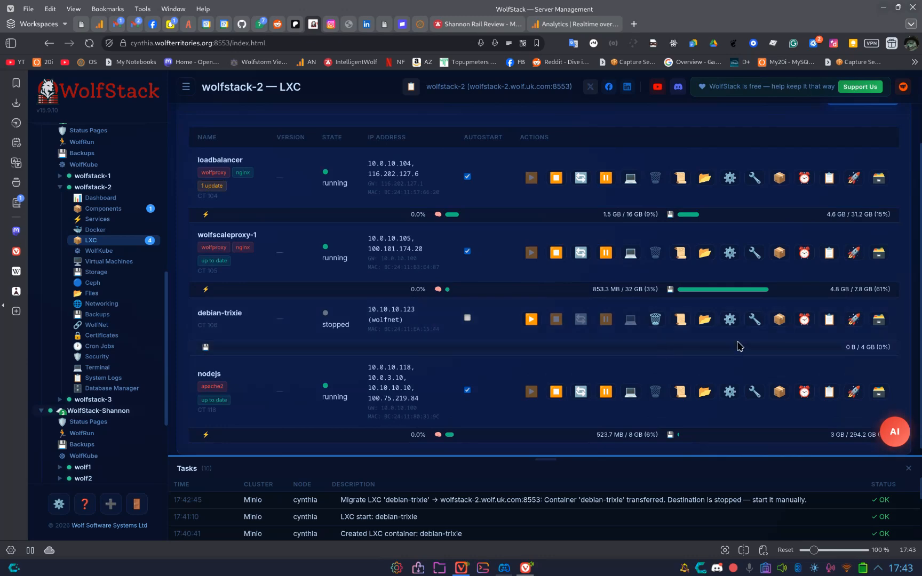
- Review the General, Network, Resources and Features settings of the migrated debian-trixie container on wolfstack-2, leaving them unchanged
{"action": "left_click", "coordinate": [731, 319]}
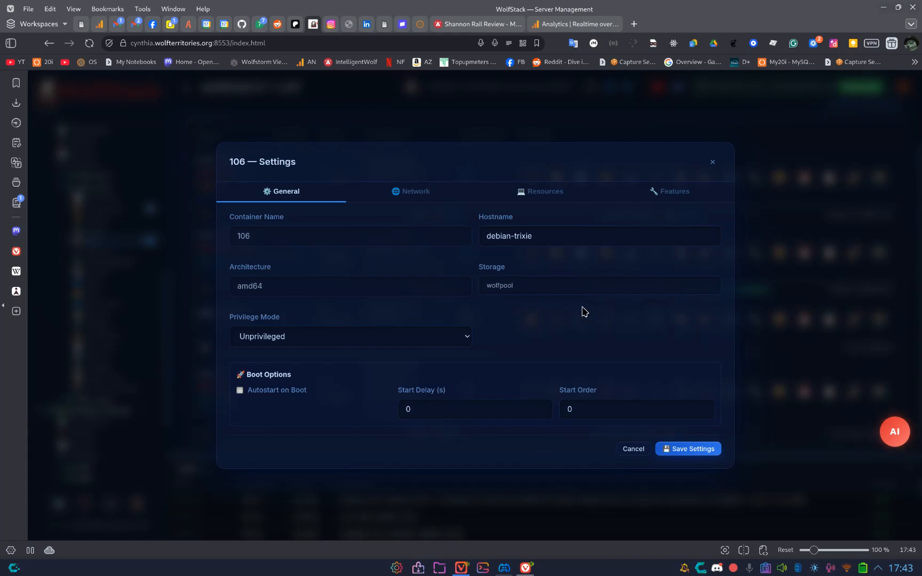
{"action": "left_click", "coordinate": [424, 194]}
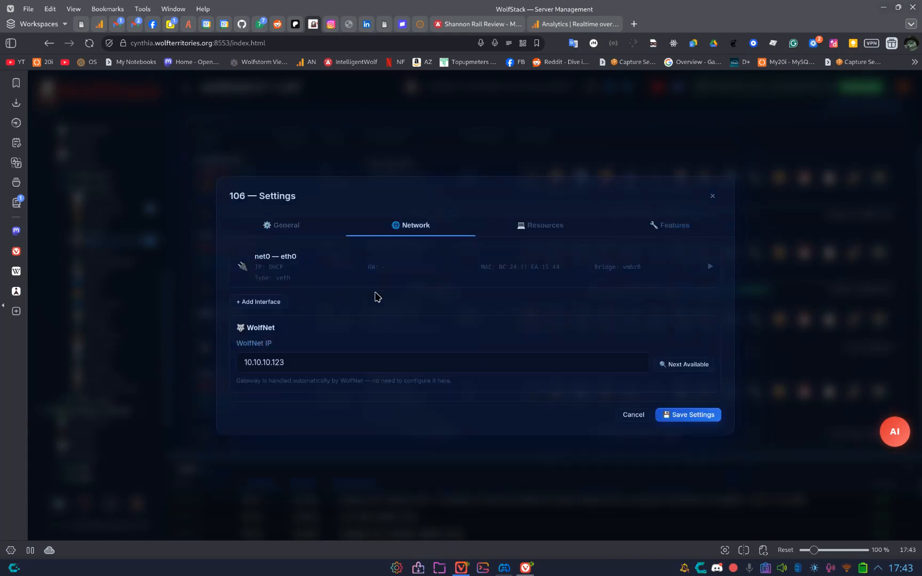
{"action": "left_click", "coordinate": [531, 229]}
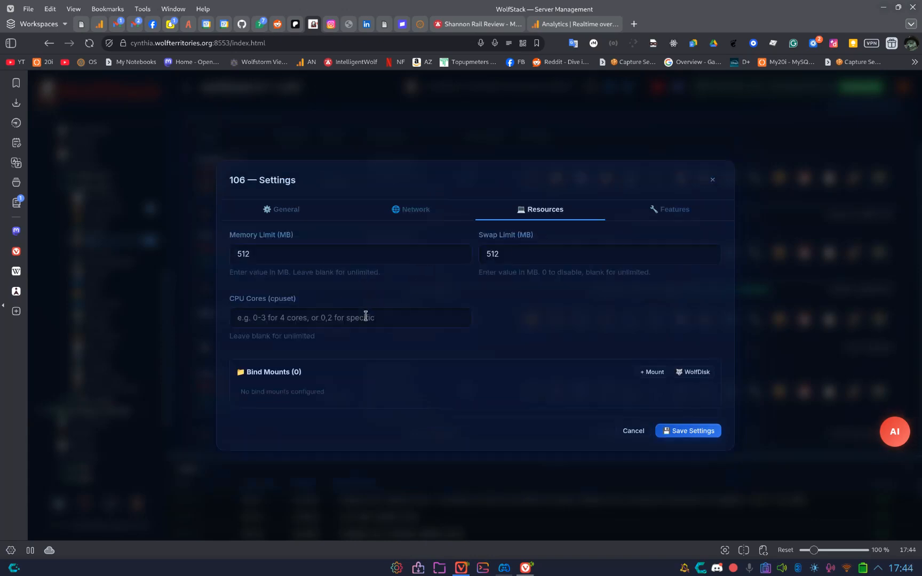
{"action": "left_click", "coordinate": [648, 210]}
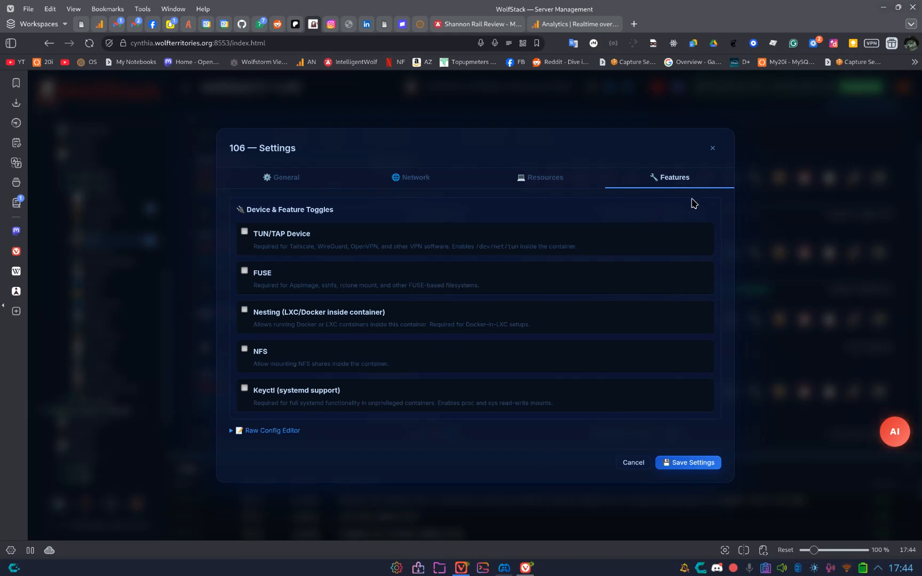
{"action": "left_click", "coordinate": [633, 464]}
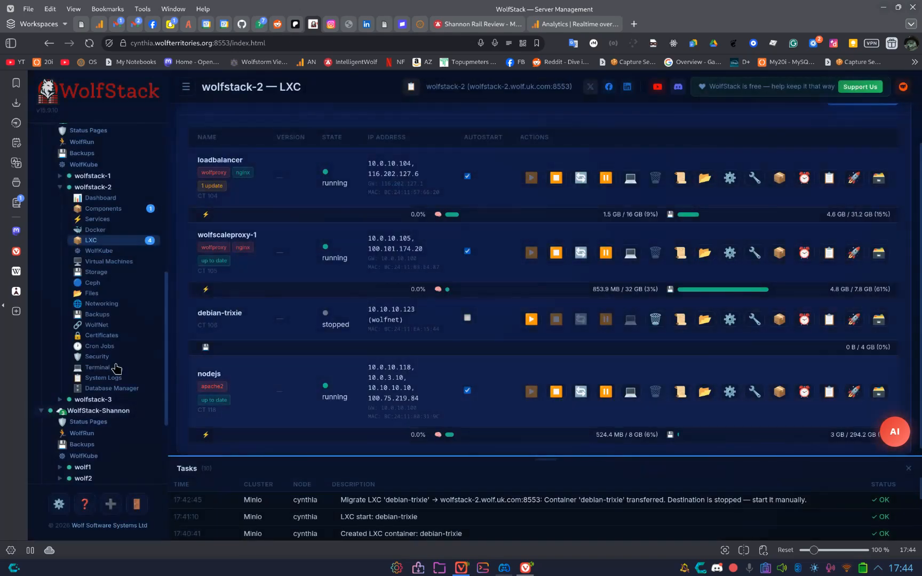
- Stop the original debian-trixie LXC container on cynthia and destroy it
{"action": "scroll", "coordinate": [109, 331], "scroll_direction": "up", "scroll_amount": 5}
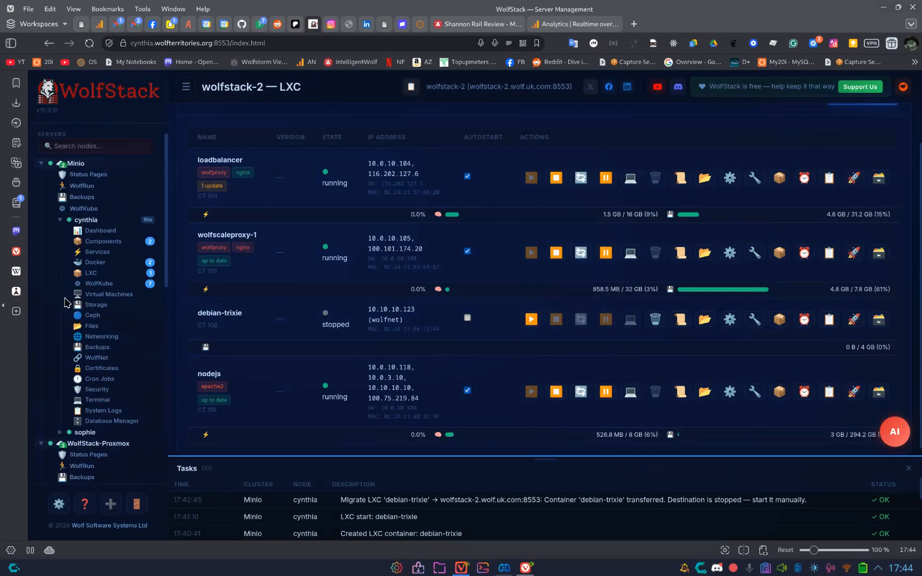
{"action": "left_click", "coordinate": [102, 273]}
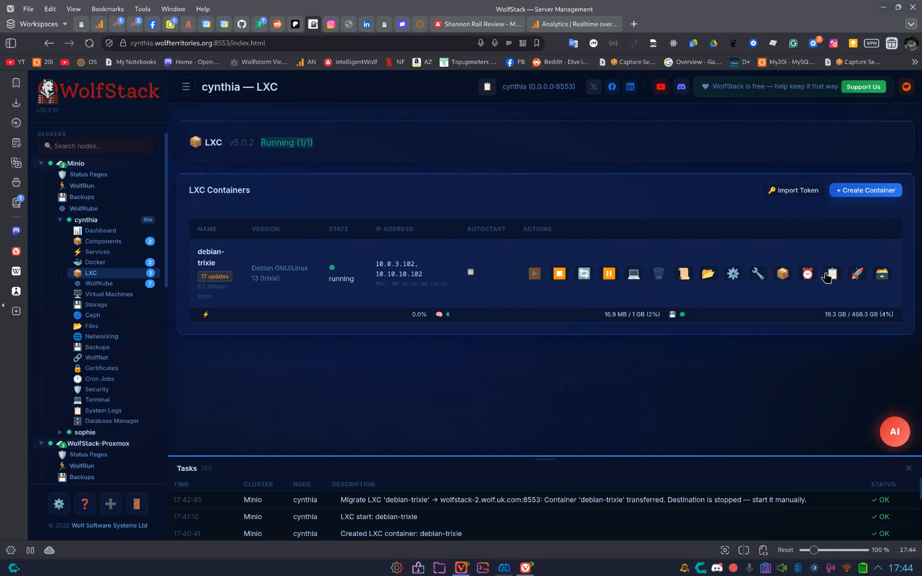
{"action": "left_click", "coordinate": [559, 274]}
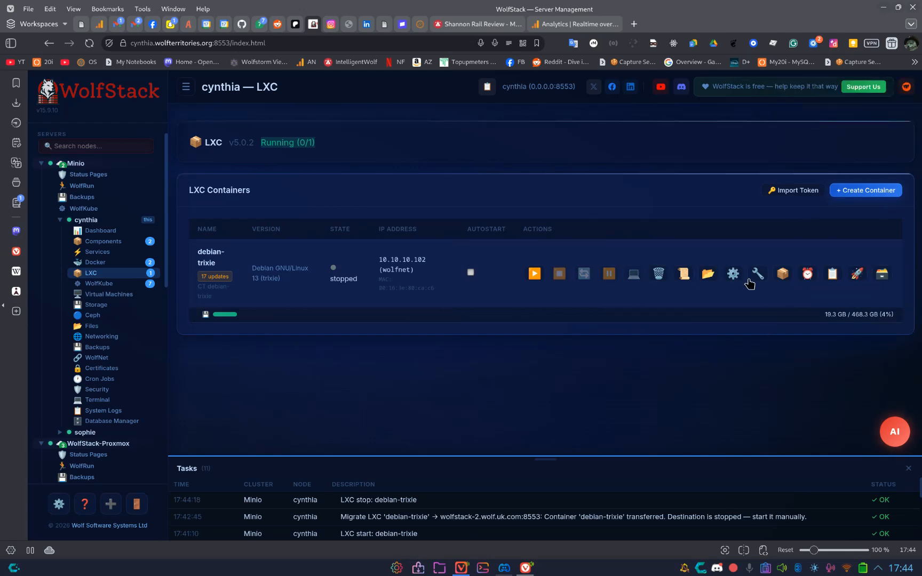
{"action": "left_click", "coordinate": [659, 273]}
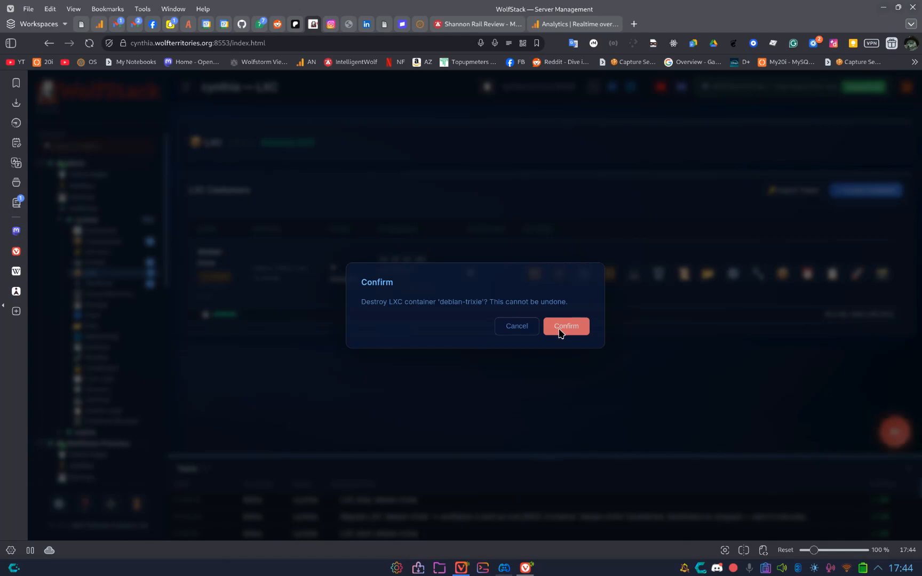
{"action": "left_click", "coordinate": [560, 327]}
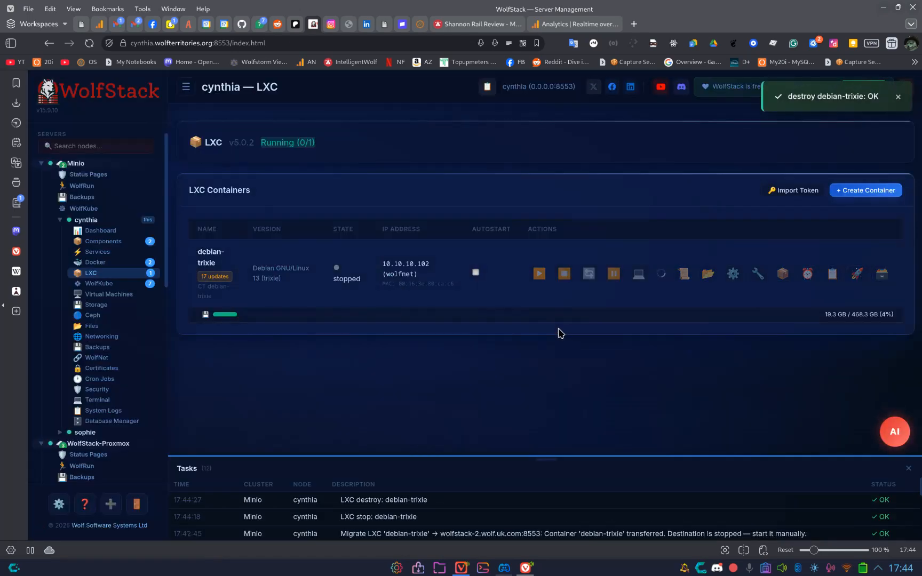
- Switch the WolfStack icon theme to BeautyLine in the settings
{"action": "scroll", "coordinate": [161, 325], "scroll_direction": "down", "scroll_amount": 5}
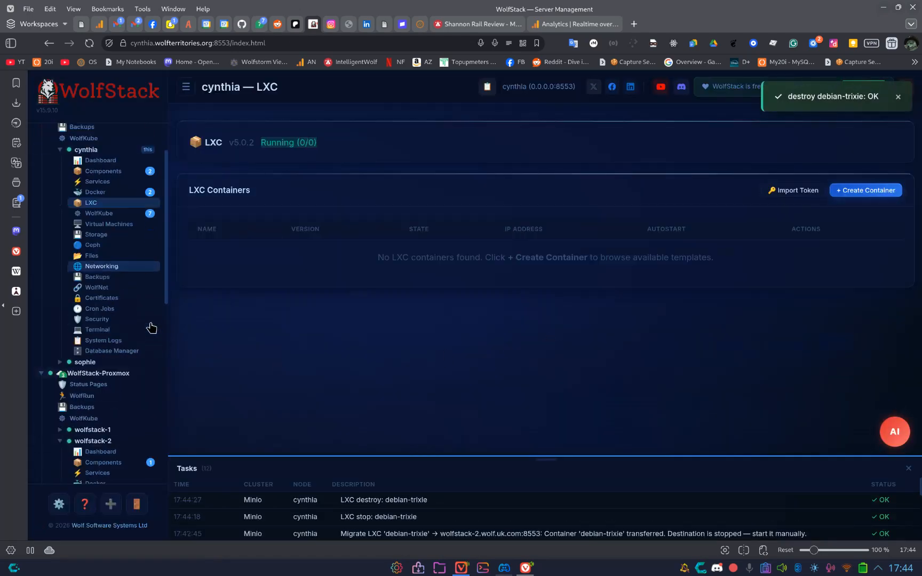
{"action": "scroll", "coordinate": [159, 369], "scroll_direction": "down", "scroll_amount": 4}
{"action": "left_click", "coordinate": [59, 504]}
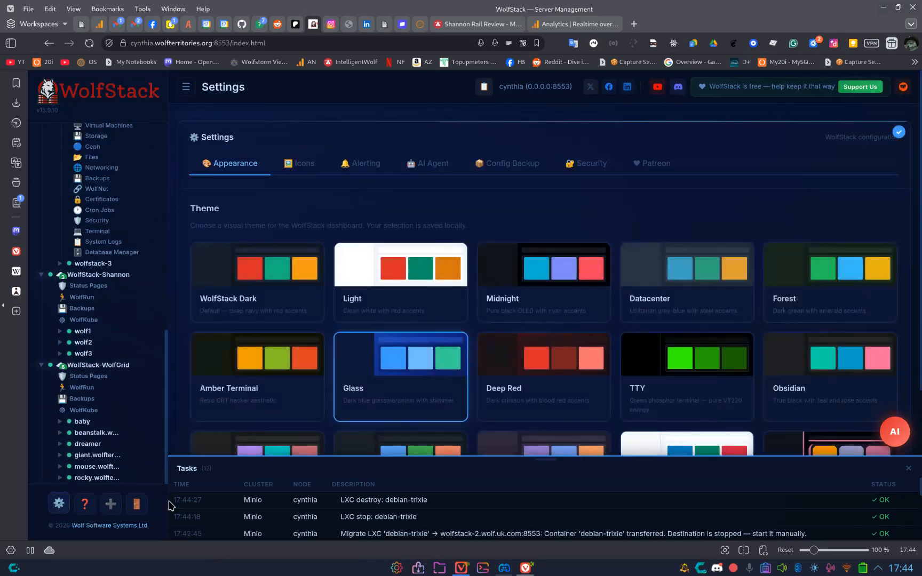
{"action": "mouse_move", "coordinate": [511, 567]}
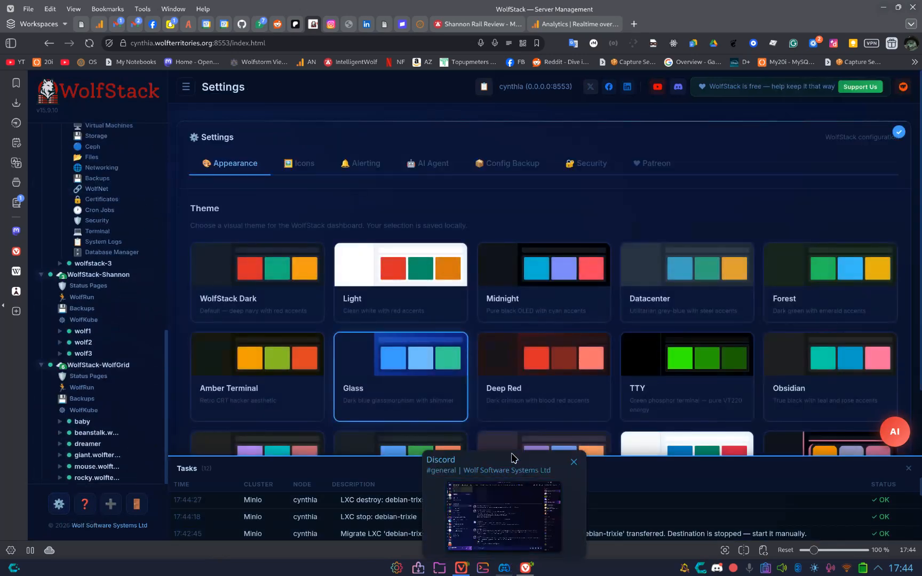
{"action": "left_click", "coordinate": [304, 163]}
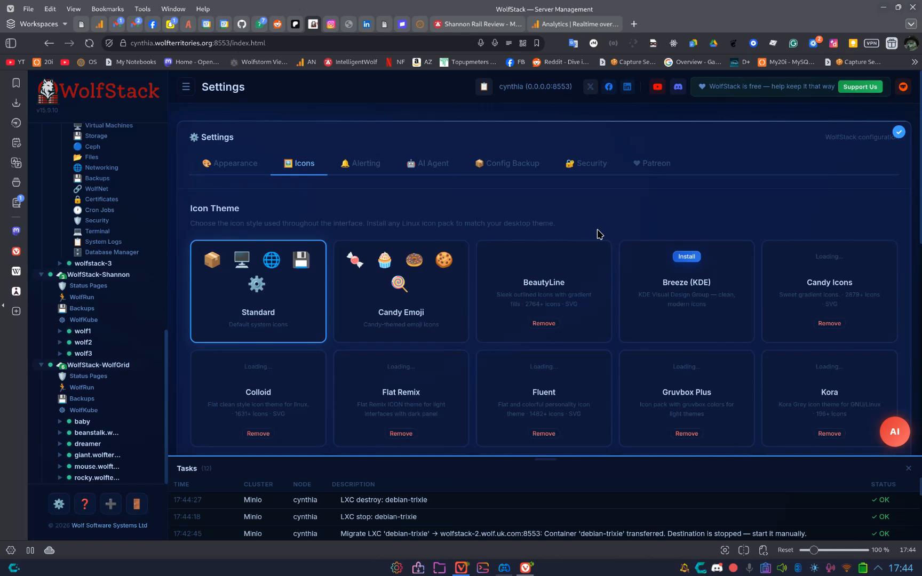
{"action": "left_click", "coordinate": [597, 266]}
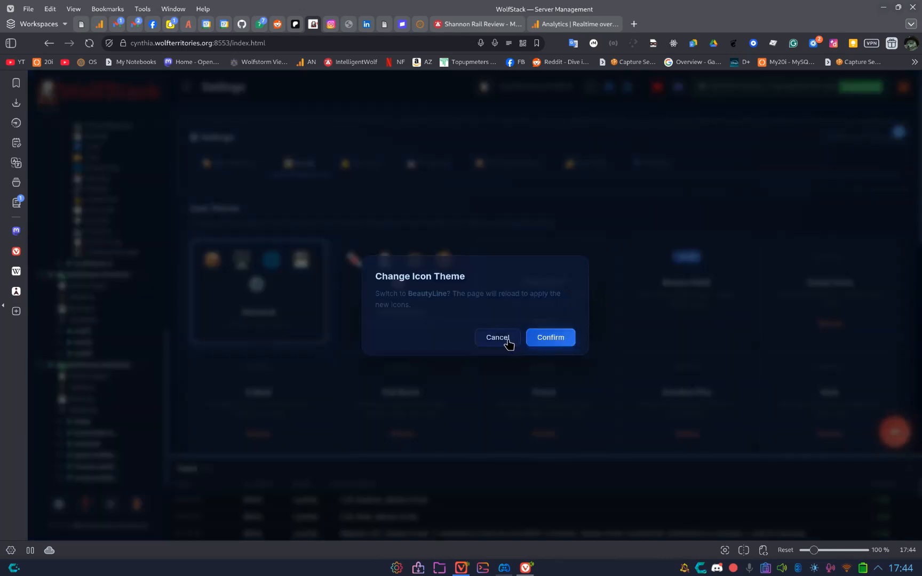
{"action": "left_click", "coordinate": [508, 344]}
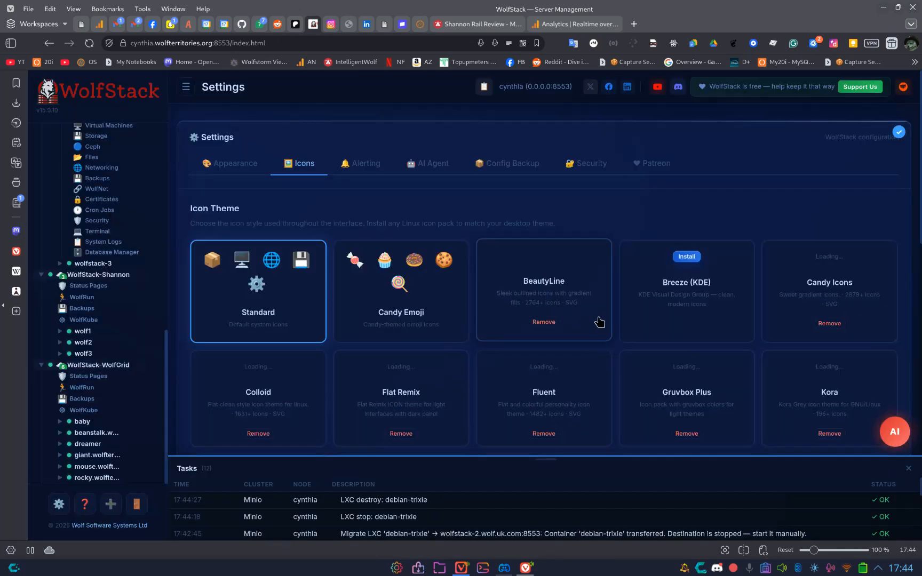
{"action": "left_click", "coordinate": [563, 287]}
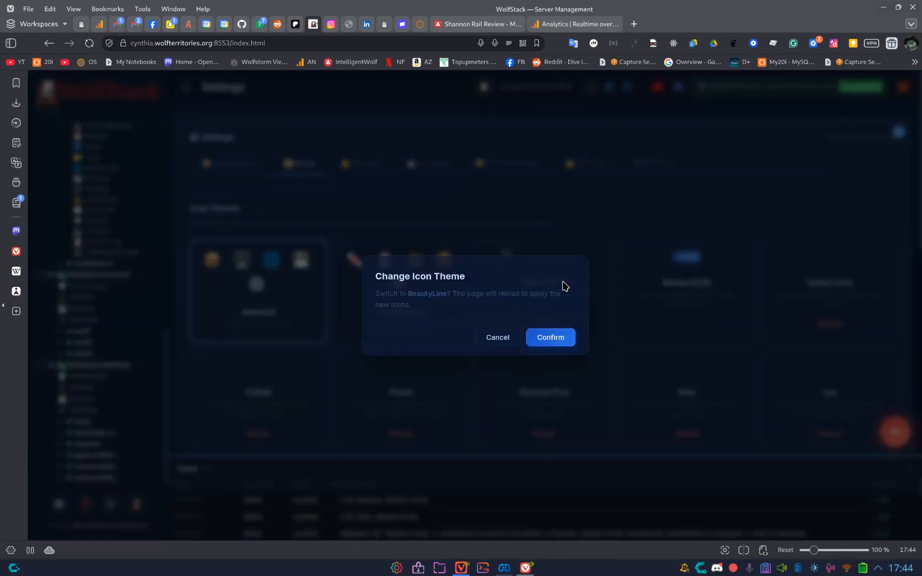
{"action": "left_click", "coordinate": [554, 336]}
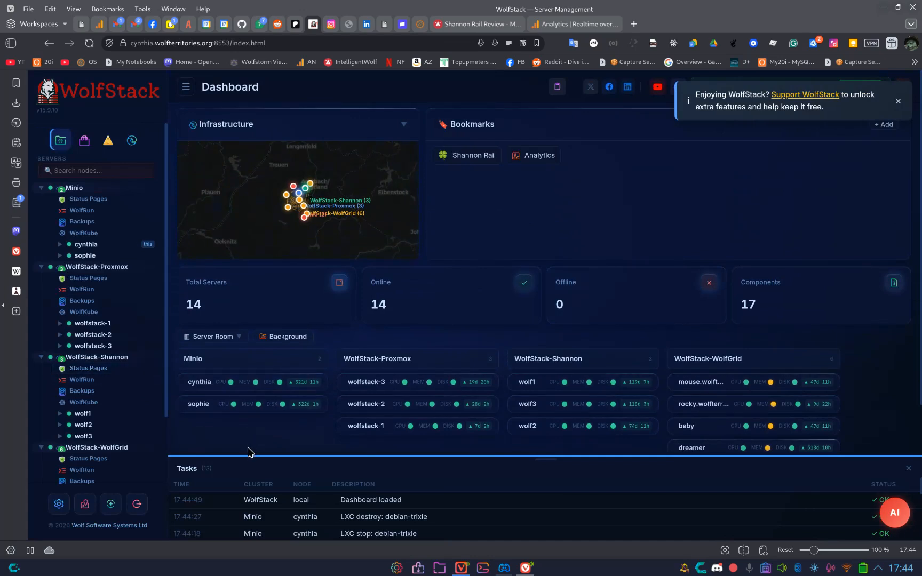
- Look over the new icons on the dashboard, the settings, cynthia's expanded entries, Minio's status pages and the Datacenter overview
{"action": "scroll", "coordinate": [245, 448], "scroll_direction": "down", "scroll_amount": 1}
{"action": "scroll", "coordinate": [292, 373], "scroll_direction": "up", "scroll_amount": 1}
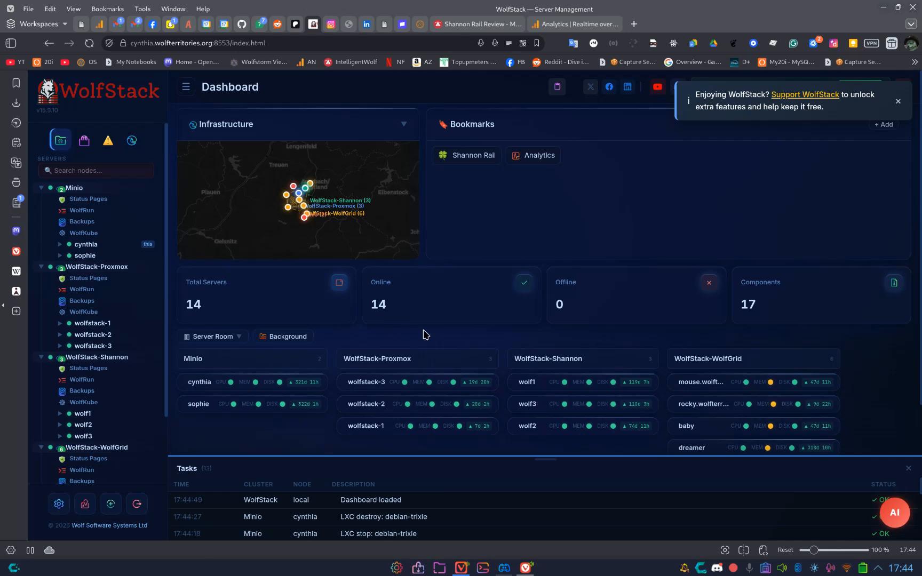
{"action": "left_click", "coordinate": [58, 505]}
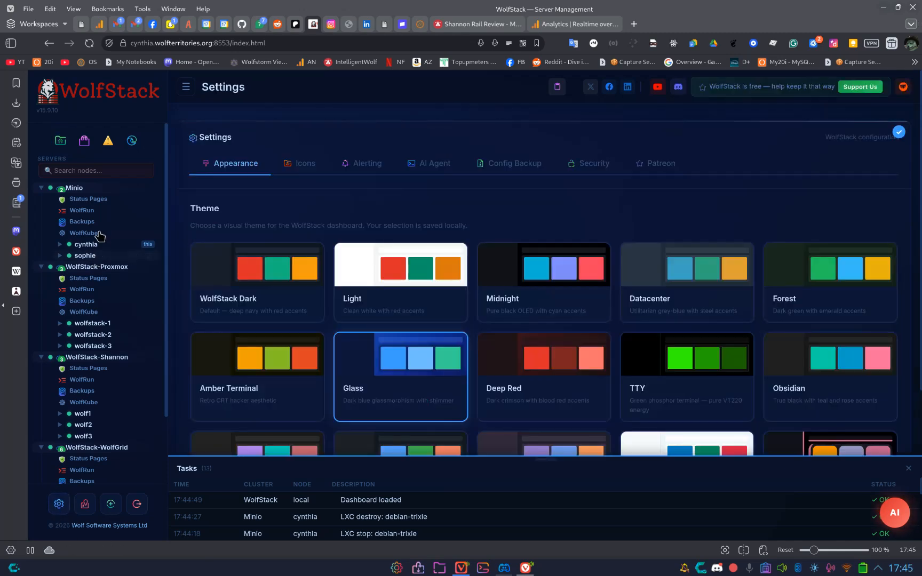
{"action": "left_click", "coordinate": [87, 244]}
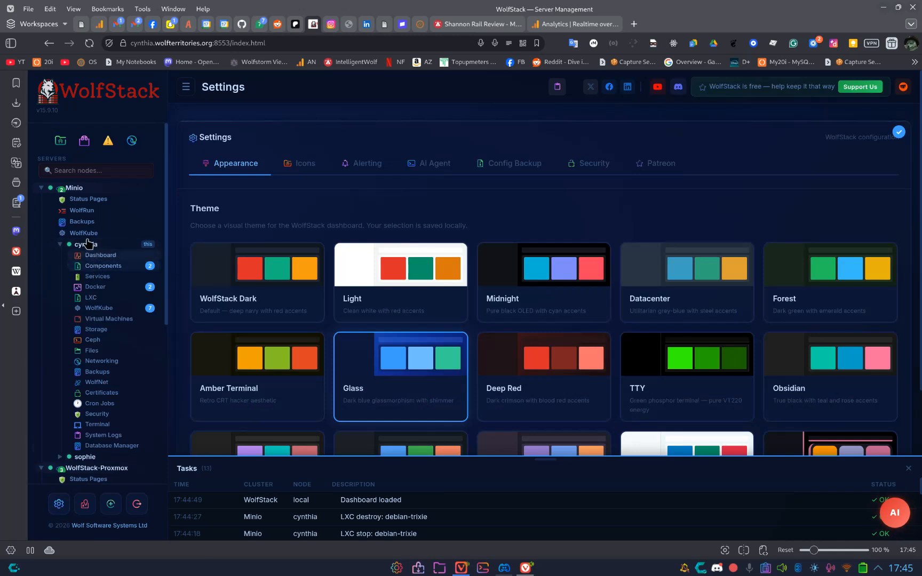
{"action": "left_click", "coordinate": [86, 198]}
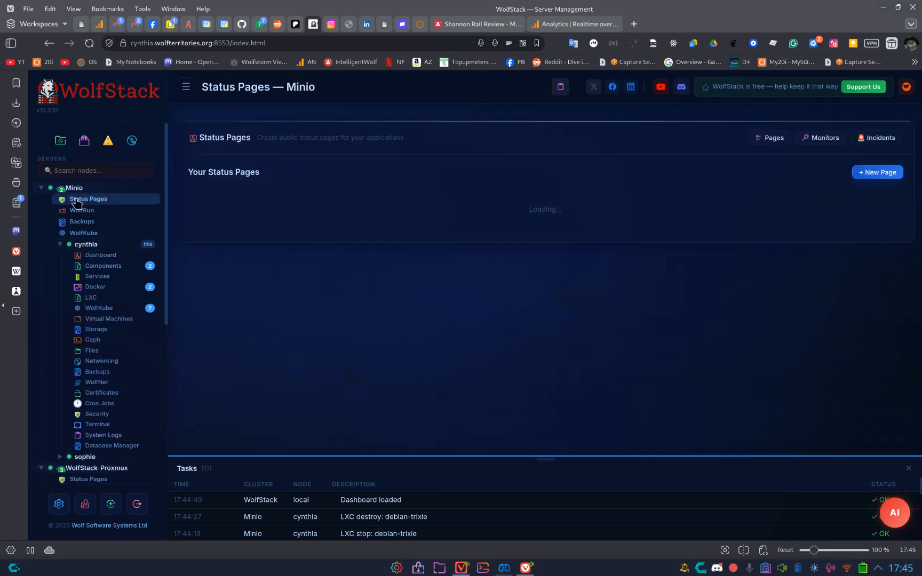
{"action": "left_click", "coordinate": [59, 145]}
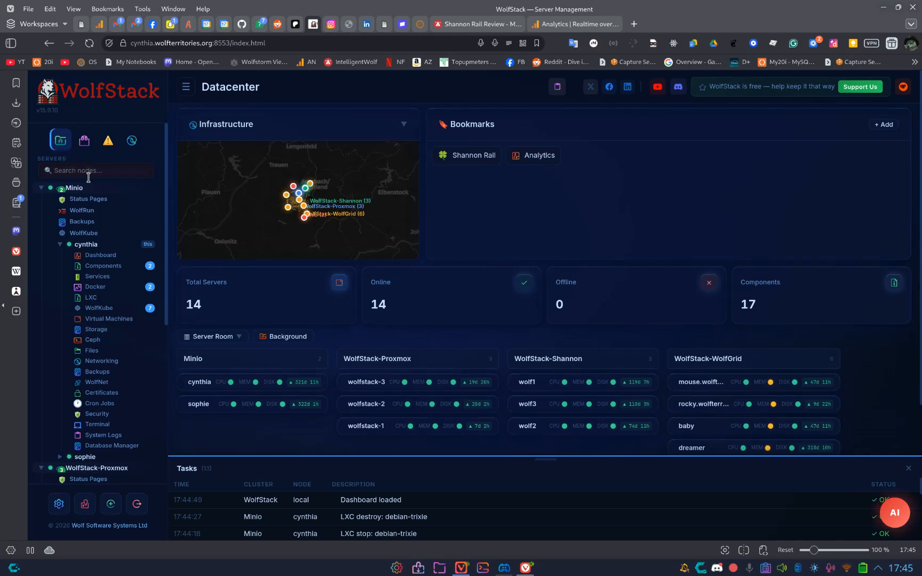
{"action": "left_click", "coordinate": [91, 200]}
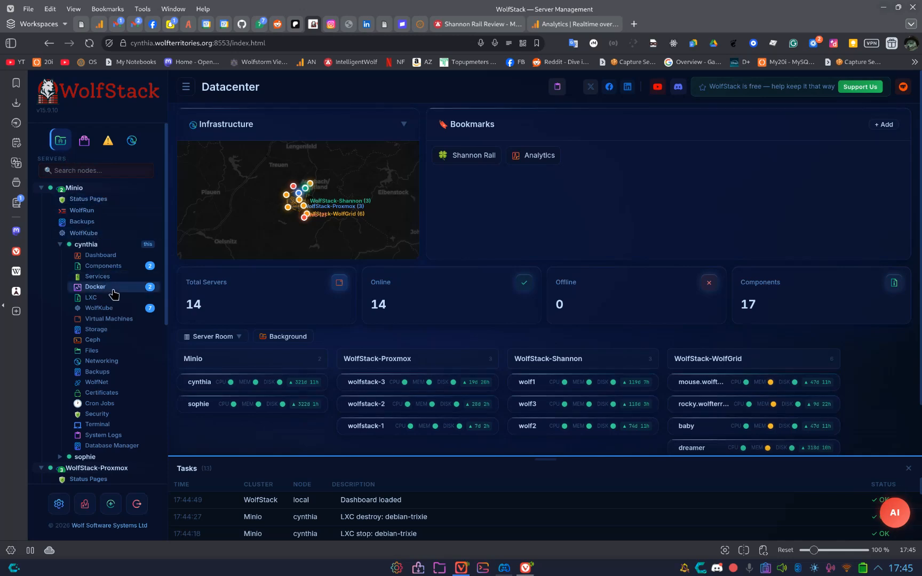
- Examine the deployed services and their replicas in WolfRun for the Minio cluster
{"action": "left_click", "coordinate": [91, 214]}
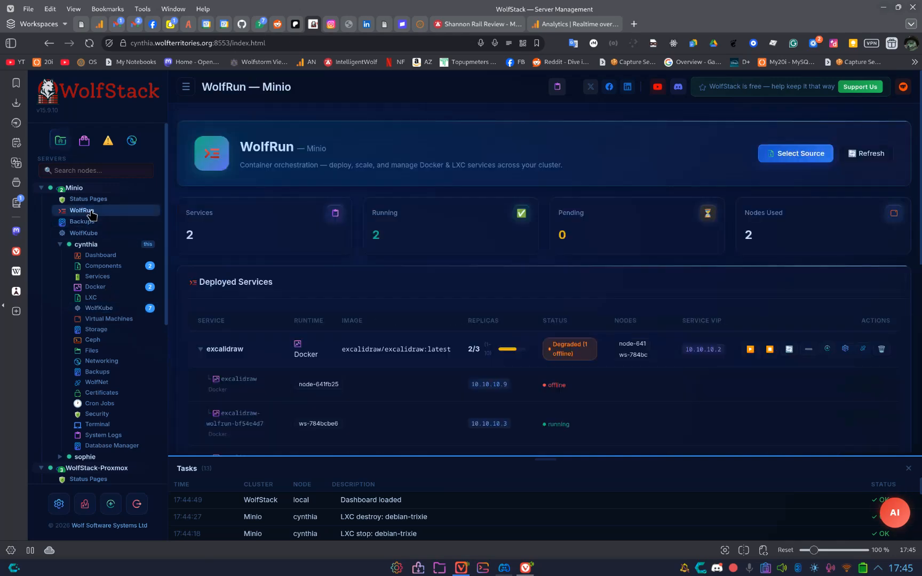
{"action": "scroll", "coordinate": [318, 254], "scroll_direction": "down", "scroll_amount": 7}
{"action": "scroll", "coordinate": [317, 254], "scroll_direction": "up", "scroll_amount": 3}
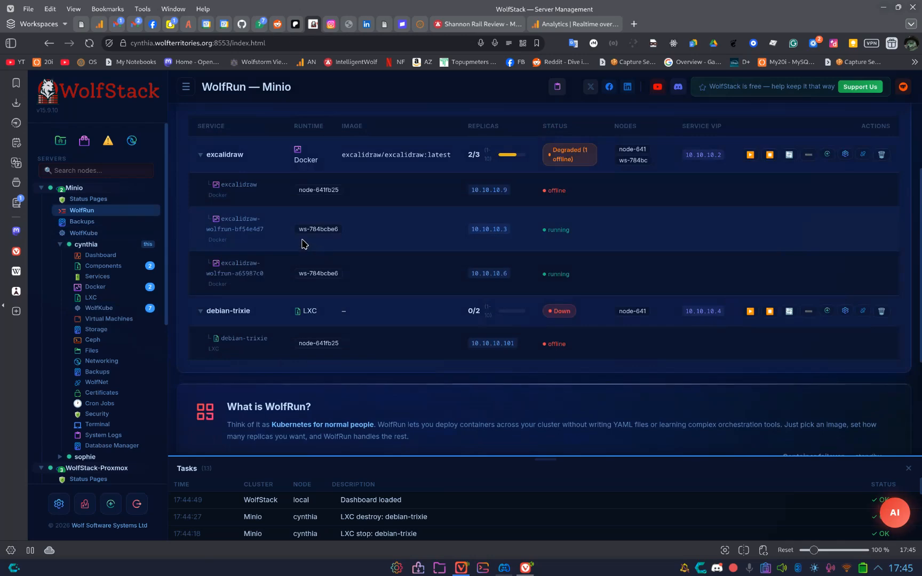
{"action": "scroll", "coordinate": [312, 251], "scroll_direction": "up", "scroll_amount": 4}
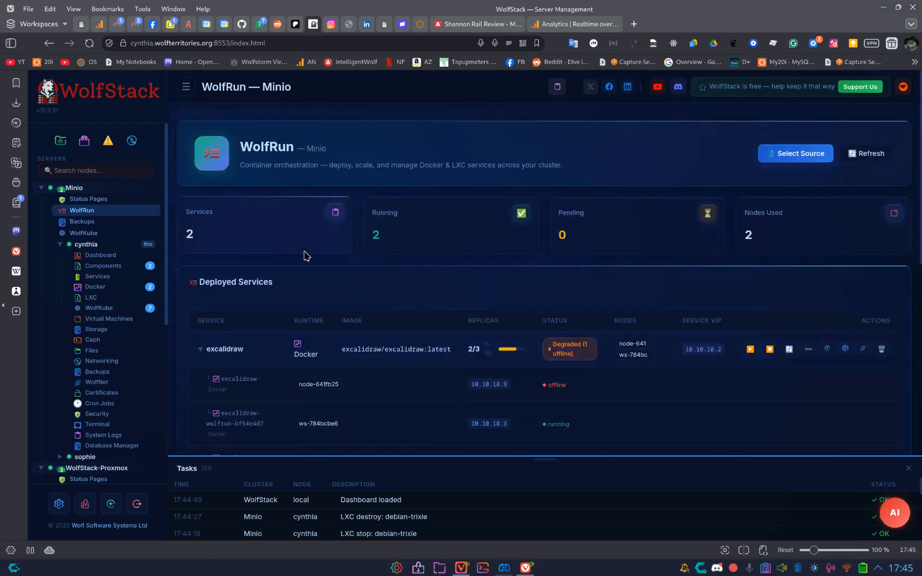
- Examine the Minio cluster's backup overview down to the PBS configuration and its target nodes
{"action": "left_click", "coordinate": [105, 223]}
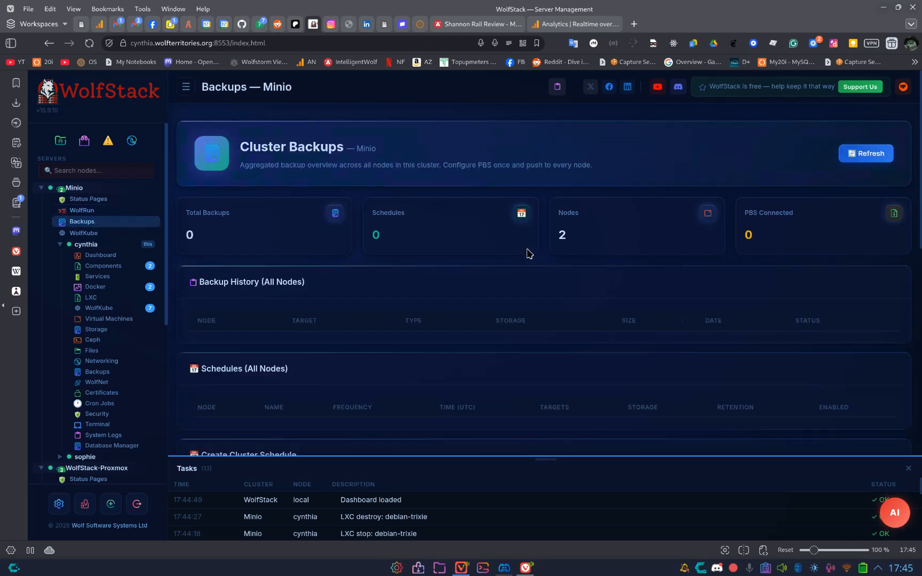
{"action": "scroll", "coordinate": [527, 253], "scroll_direction": "down", "scroll_amount": 10}
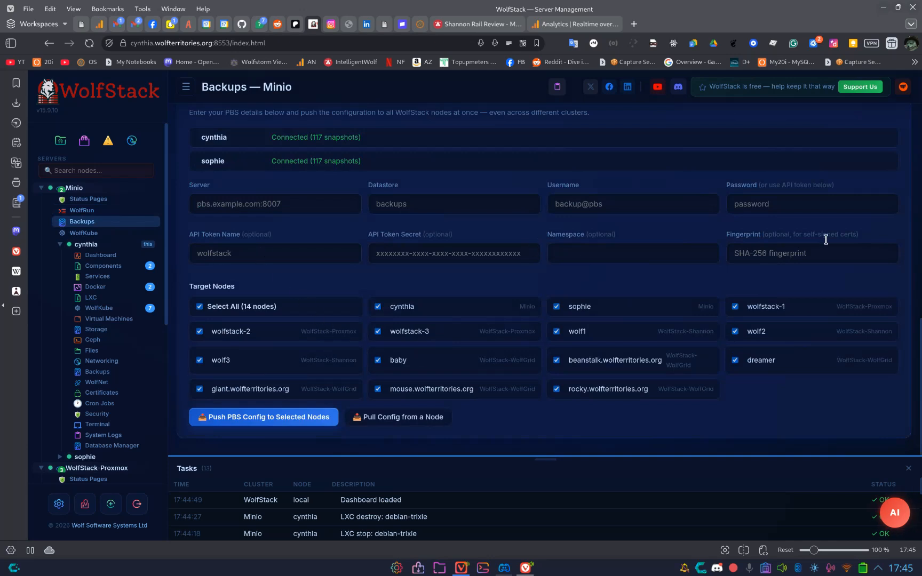
- Review cynthia's backup manager, Proxmox Backup Server connection and PBS snapshots, and return to the Datacenter overview
{"action": "scroll", "coordinate": [131, 267], "scroll_direction": "down", "scroll_amount": 3}
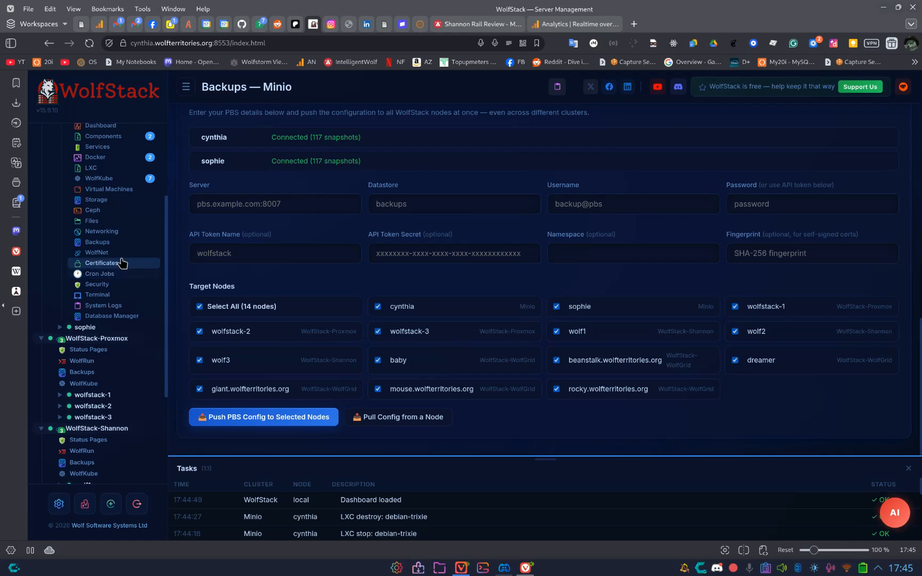
{"action": "left_click", "coordinate": [98, 242]}
{"action": "scroll", "coordinate": [626, 305], "scroll_direction": "down", "scroll_amount": 2}
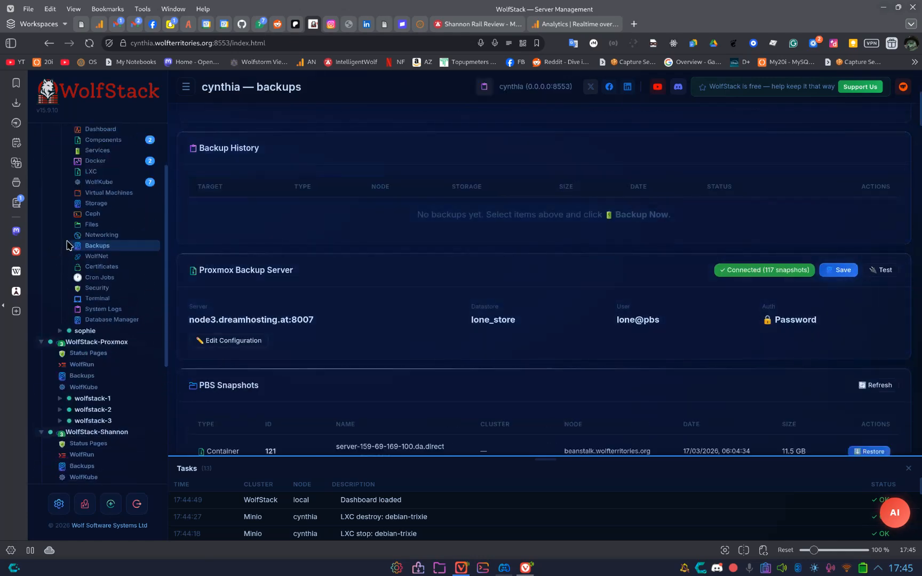
{"action": "scroll", "coordinate": [68, 245], "scroll_direction": "down", "scroll_amount": 2}
{"action": "scroll", "coordinate": [517, 337], "scroll_direction": "down", "scroll_amount": 4}
{"action": "scroll", "coordinate": [497, 276], "scroll_direction": "up", "scroll_amount": 1}
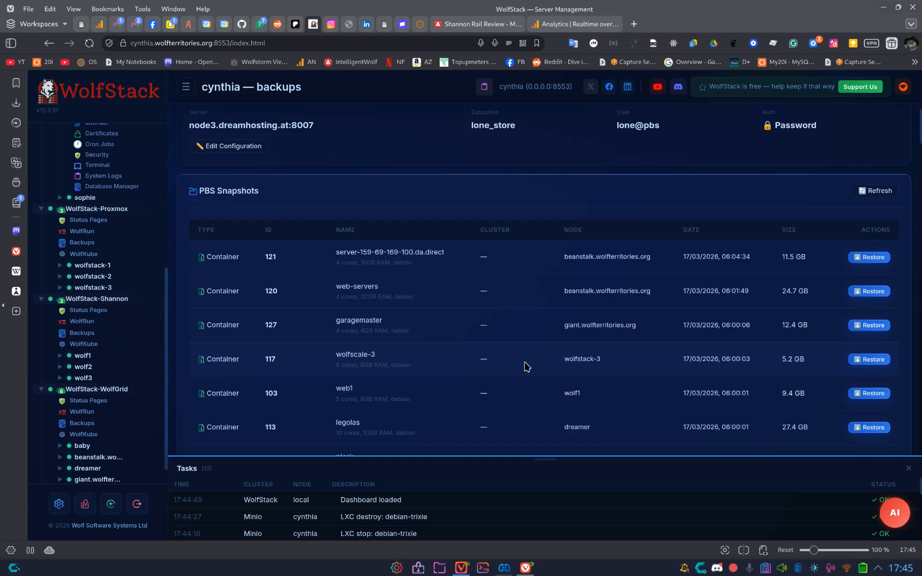
{"action": "scroll", "coordinate": [510, 347], "scroll_direction": "down", "scroll_amount": 5}
{"action": "scroll", "coordinate": [510, 347], "scroll_direction": "up", "scroll_amount": 5}
{"action": "scroll", "coordinate": [511, 347], "scroll_direction": "up", "scroll_amount": 10}
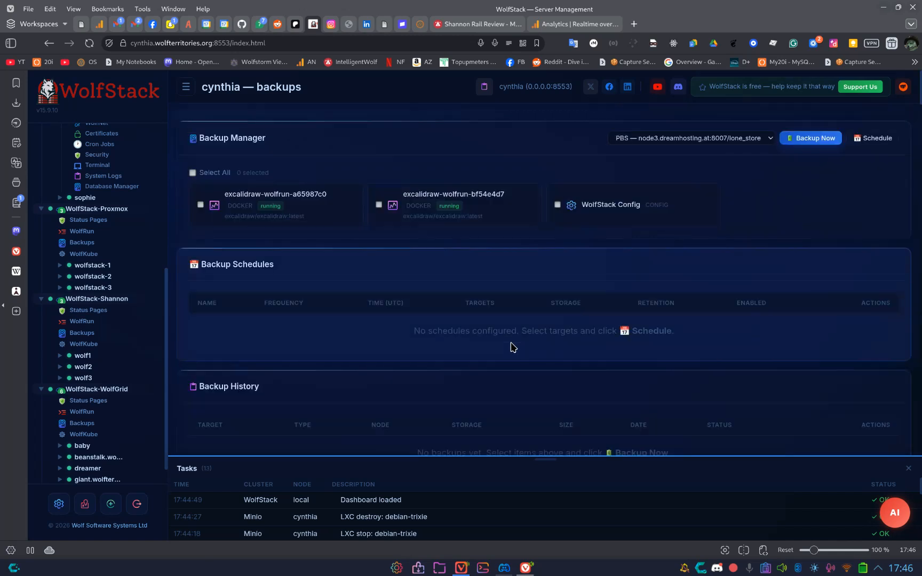
{"action": "scroll", "coordinate": [92, 232], "scroll_direction": "up", "scroll_amount": 5}
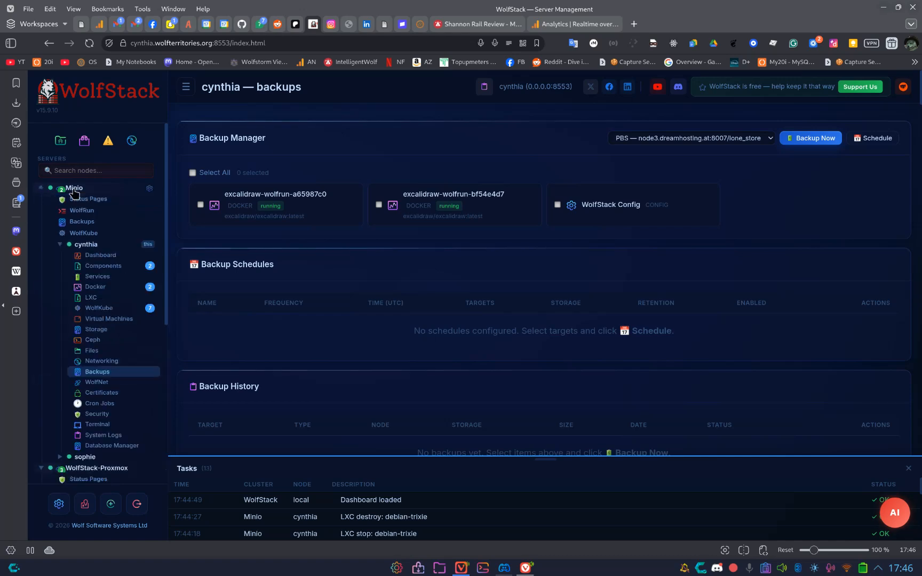
{"action": "left_click", "coordinate": [62, 145]}
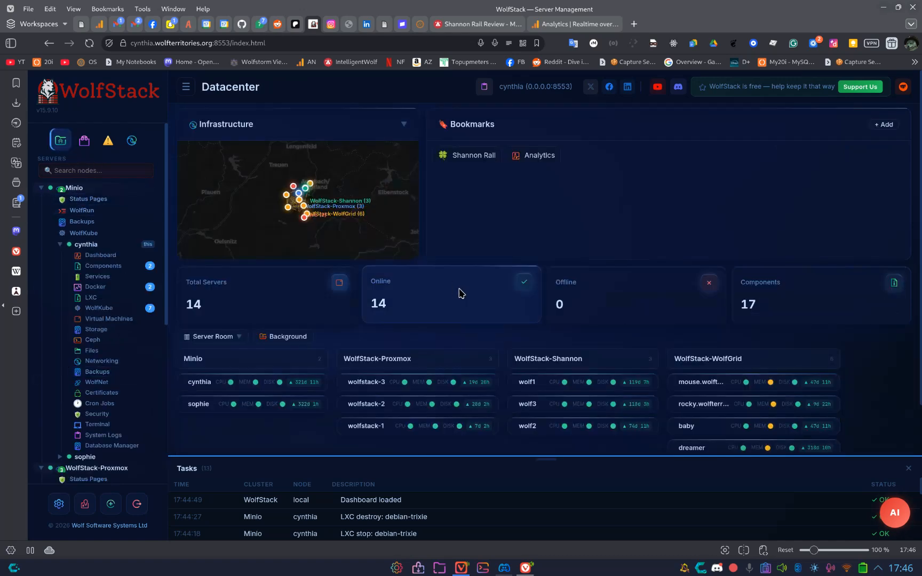
- Clear the task log and server sidebar from the Datacenter view, and briefly view the WolfStack AI assistant chat
{"action": "left_click", "coordinate": [908, 468]}
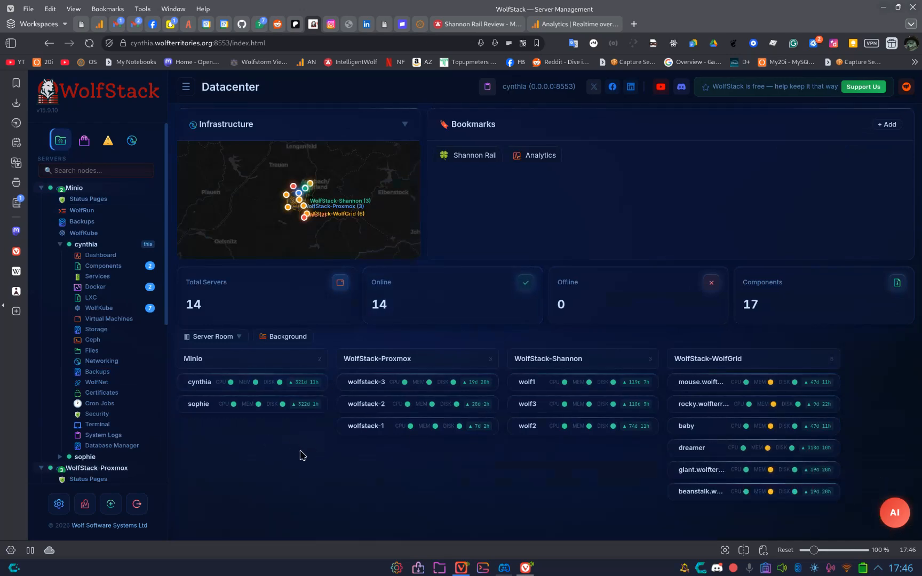
{"action": "left_click", "coordinate": [185, 87]}
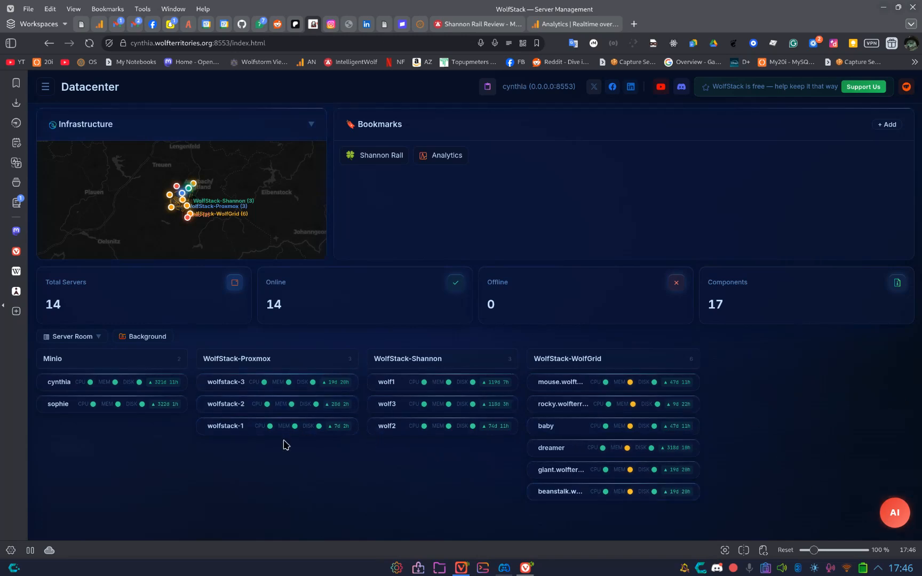
{"action": "left_click", "coordinate": [902, 516]}
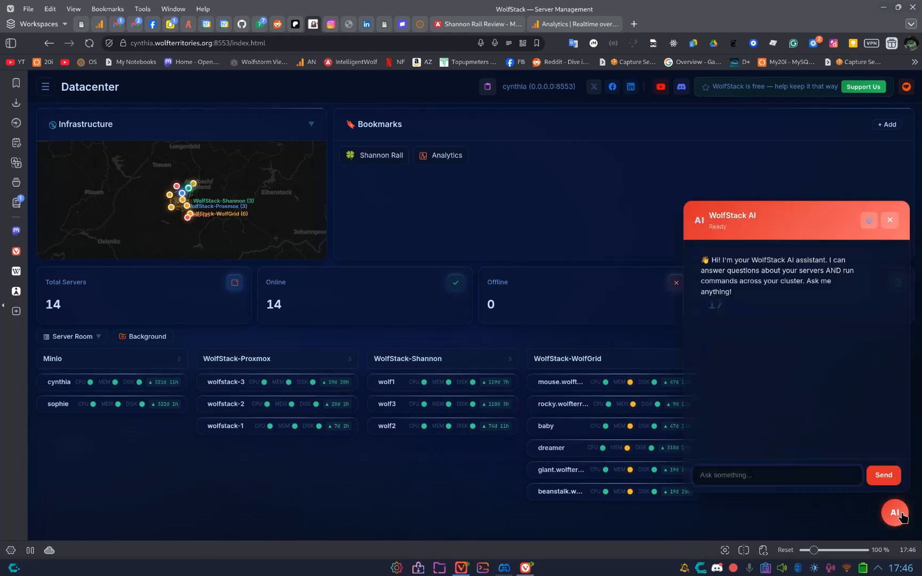
{"action": "left_click", "coordinate": [893, 513]}
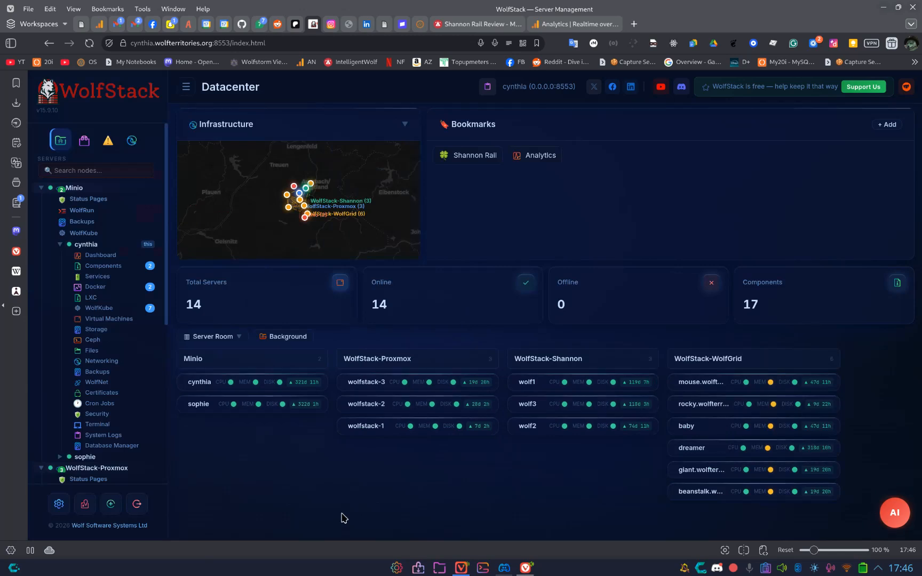
- Switch to Discord, examine the WolfStack alerts and AI recommendations in the wolfstack-alert-demo channel, and return to the WolfStack Datacenter page
{"action": "left_click", "coordinate": [503, 568]}
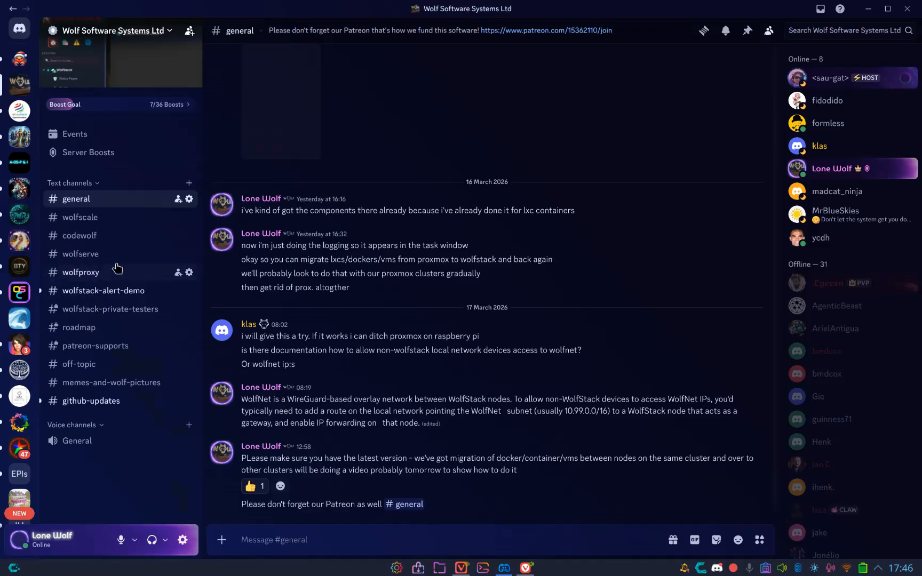
{"action": "left_click", "coordinate": [114, 290]}
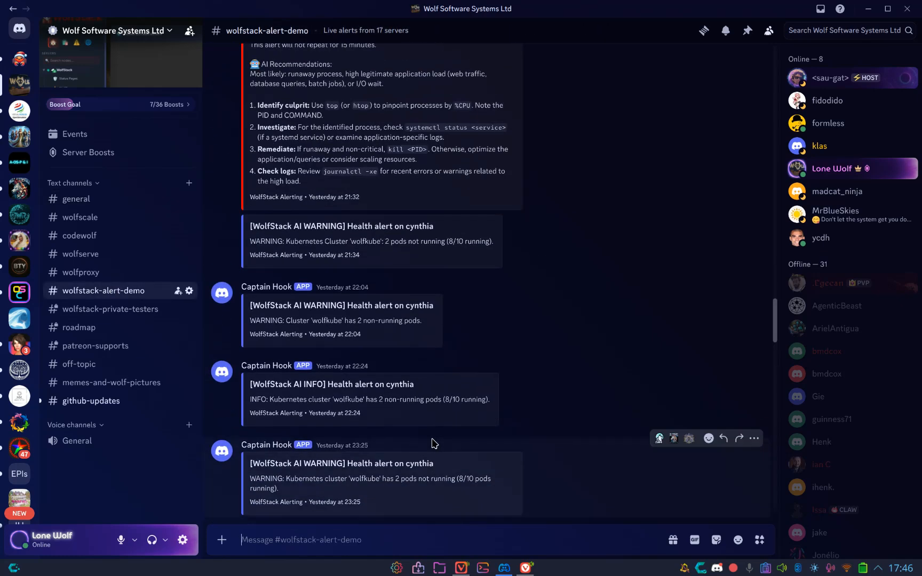
{"action": "scroll", "coordinate": [434, 443], "scroll_direction": "up", "scroll_amount": 5}
{"action": "scroll", "coordinate": [401, 288], "scroll_direction": "down", "scroll_amount": 2}
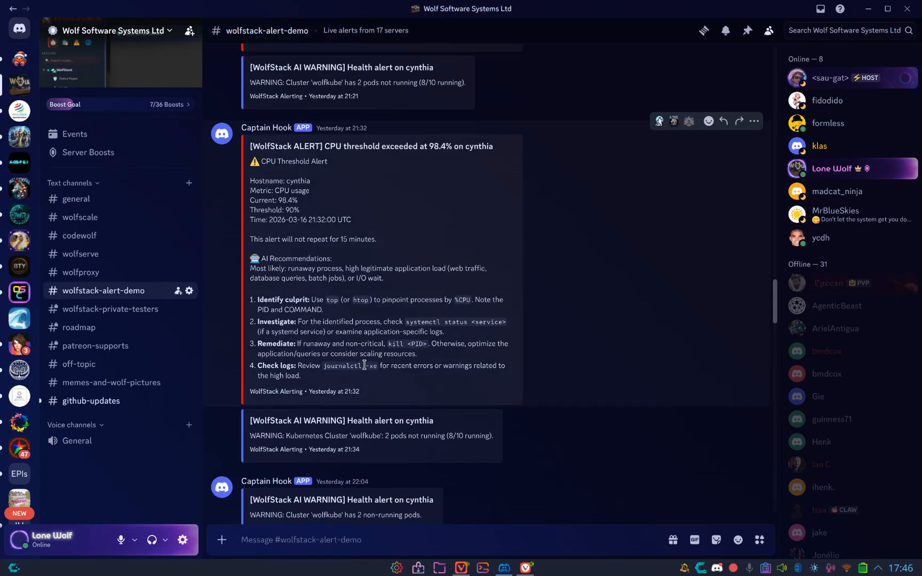
{"action": "key", "text": "alt+Tab"}
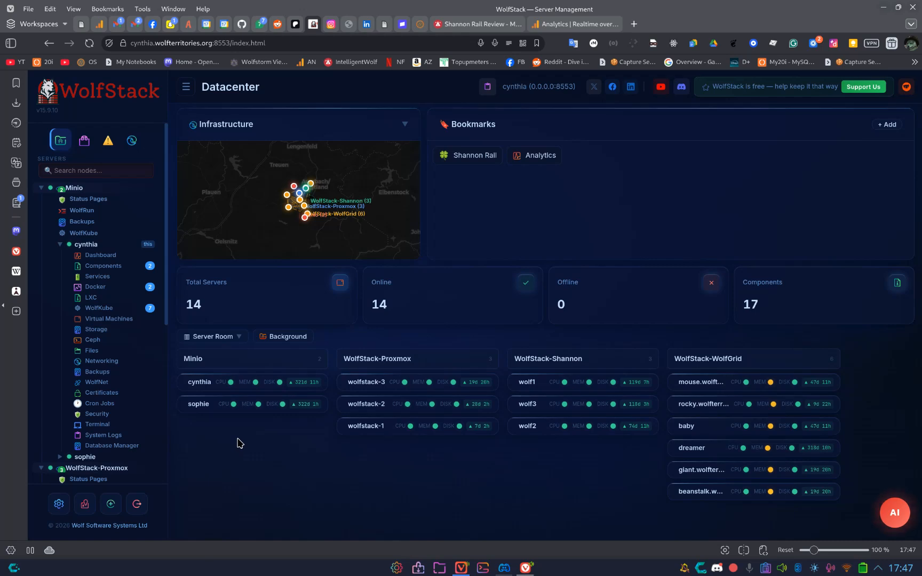